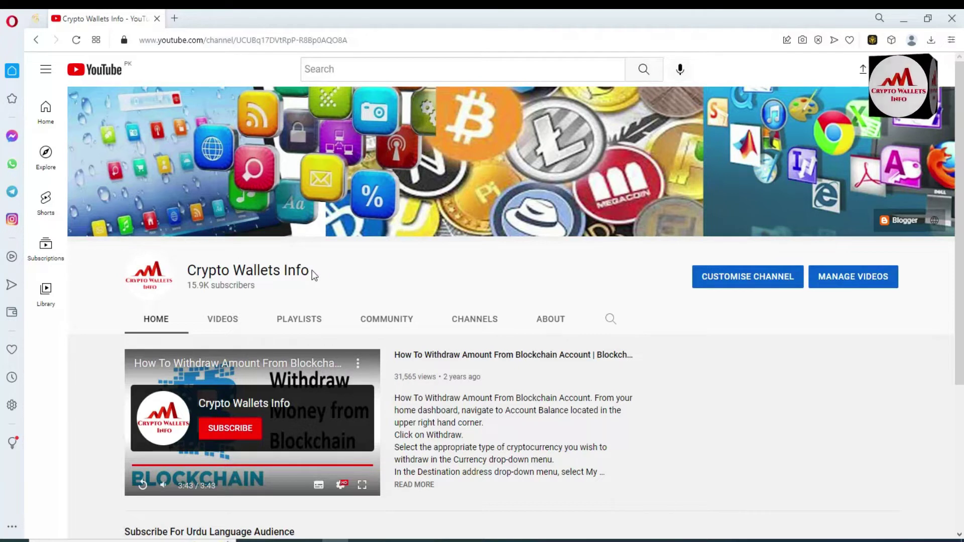
Step: Select part of the YouTube channel name, clear the selection, and scroll down
{"action": "mouse_move", "coordinate": [312, 270]}
{"action": "left_mouse_down"}
{"action": "mouse_move", "coordinate": [189, 271]}
{"action": "mouse_move", "coordinate": [314, 274]}
{"action": "left_mouse_up"}
{"action": "left_click", "coordinate": [314, 273]}
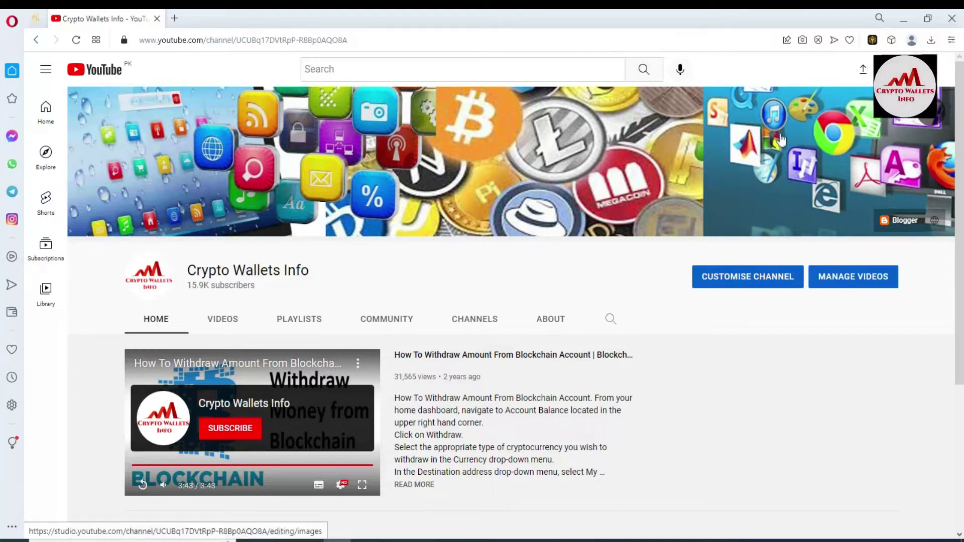
{"action": "scroll", "coordinate": [308, 436], "scroll_direction": "down", "scroll_amount": 2}
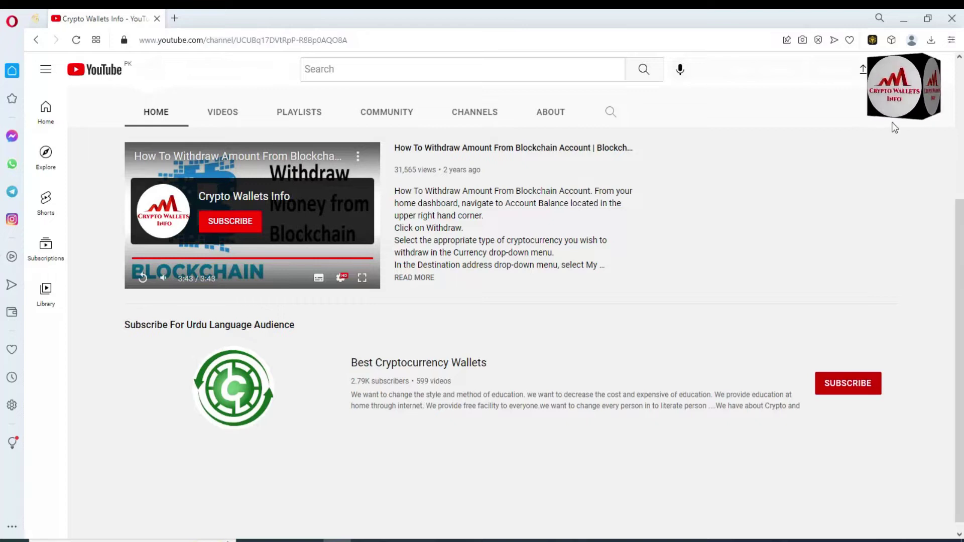
Step: Launch MetaMask from the Extensions list and unlock it with the wallet password
{"action": "left_click", "coordinate": [891, 42]}
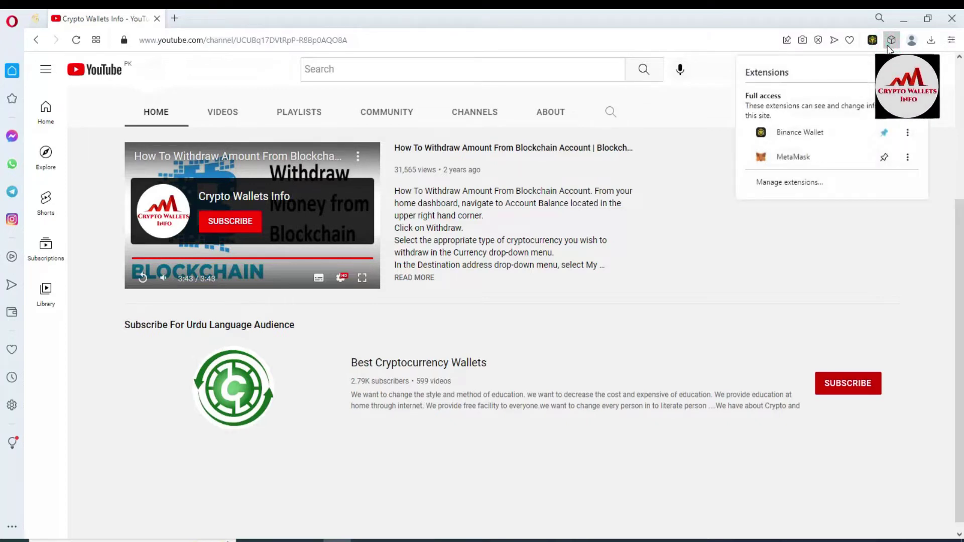
{"action": "left_click", "coordinate": [890, 44]}
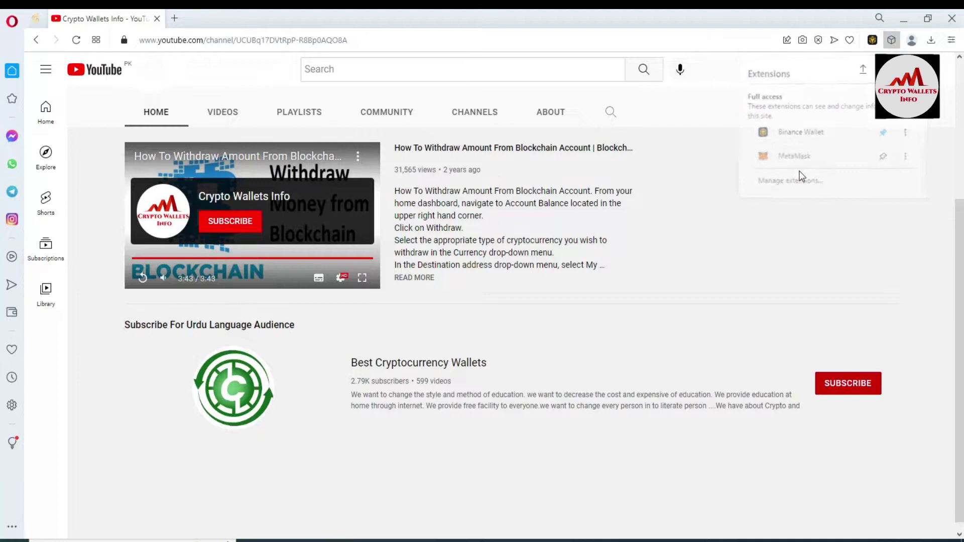
{"action": "left_click", "coordinate": [895, 42]}
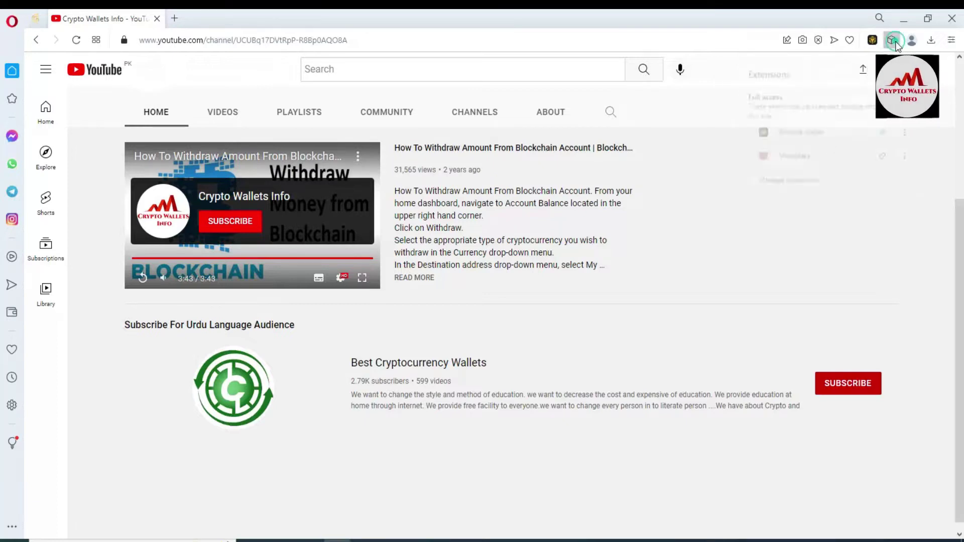
{"action": "left_click", "coordinate": [793, 159]}
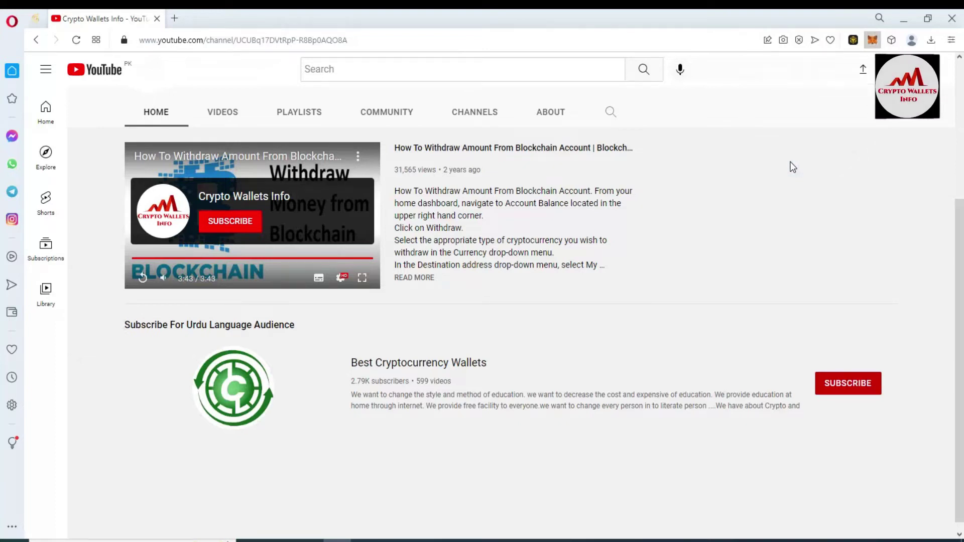
{"action": "left_click", "coordinate": [875, 45]}
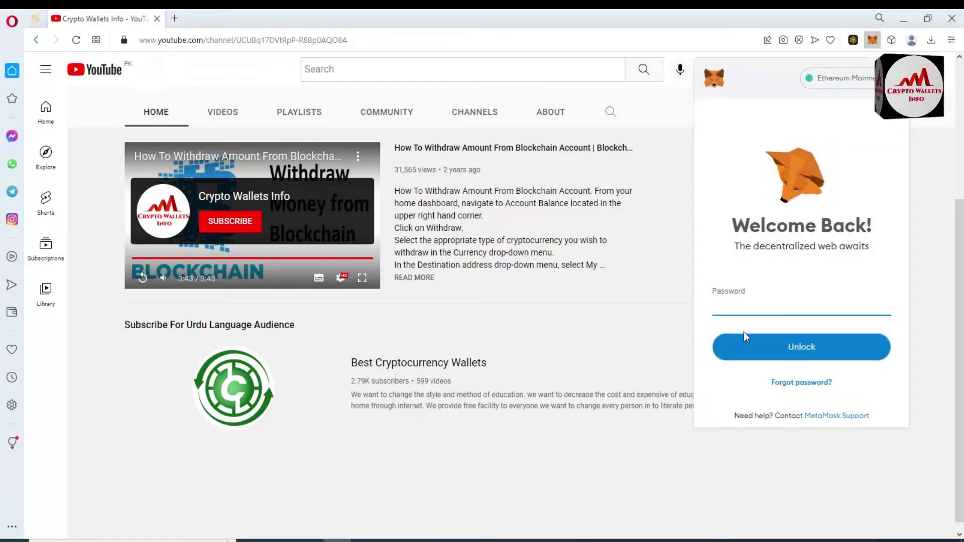
{"action": "type", "text": "••"}
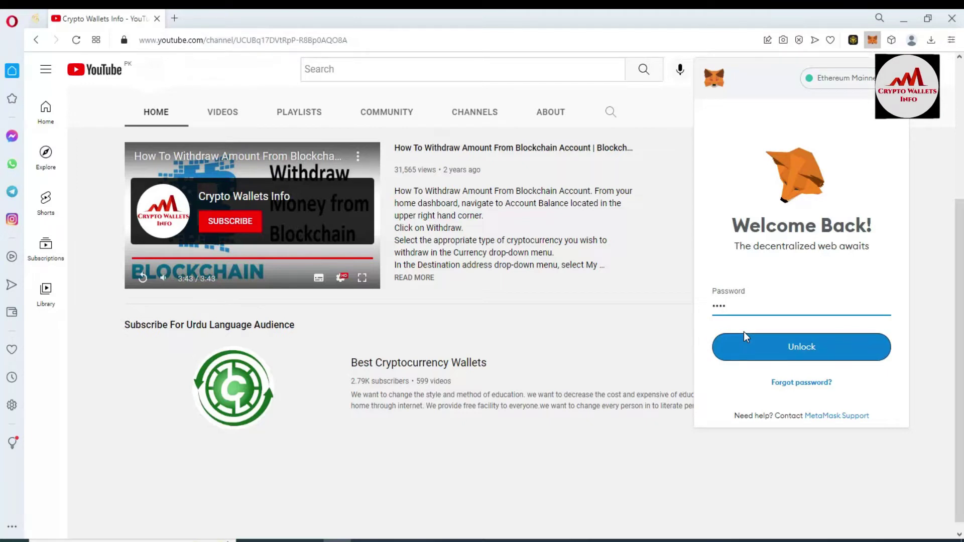
{"action": "type", "text": "•••••••••"}
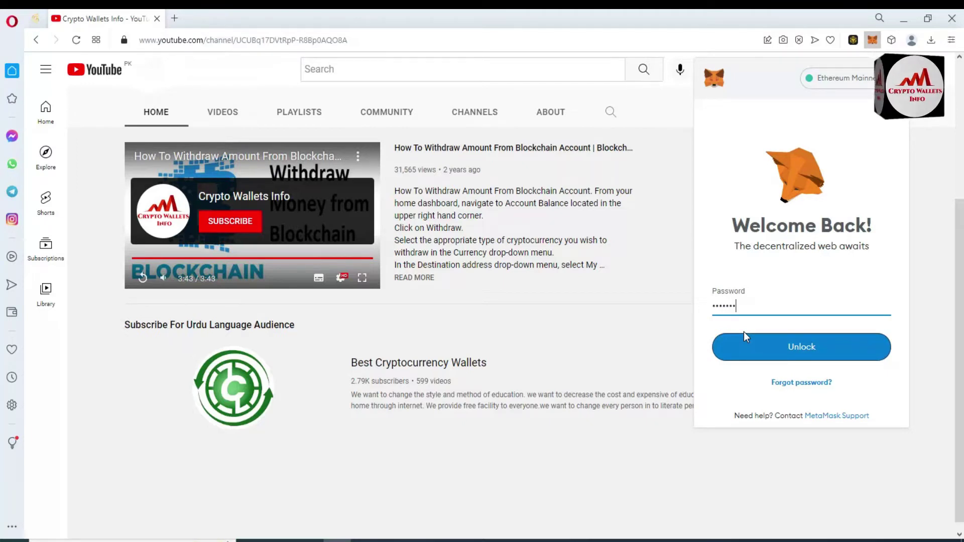
{"action": "type", "text": "••"}
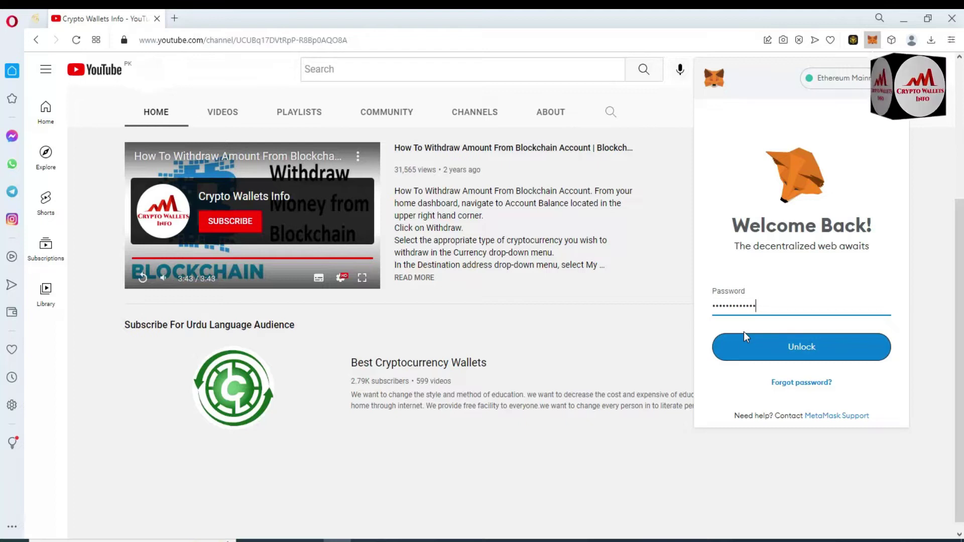
{"action": "left_click", "coordinate": [825, 347]}
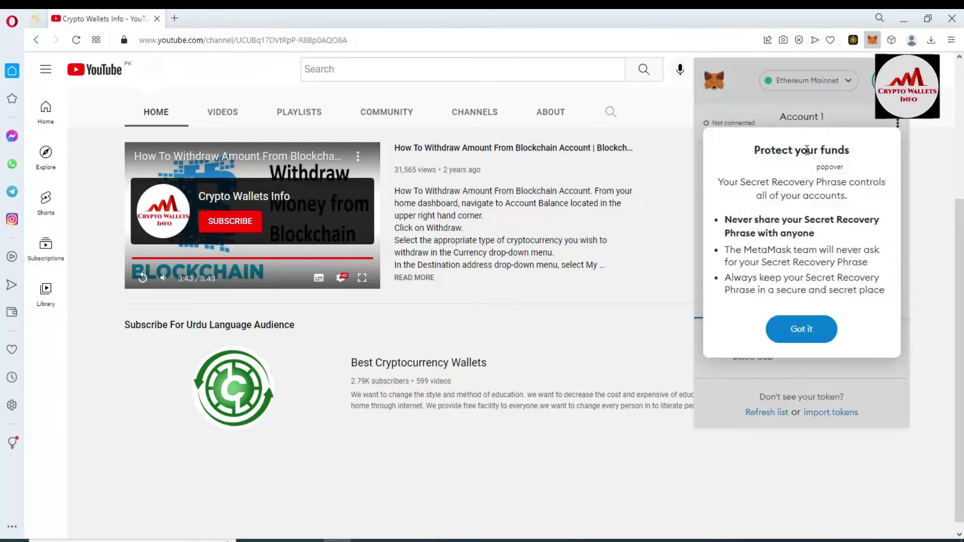
Step: Dismiss the Protect your funds notice and open MetaMask in Expand view
{"action": "left_click", "coordinate": [805, 330]}
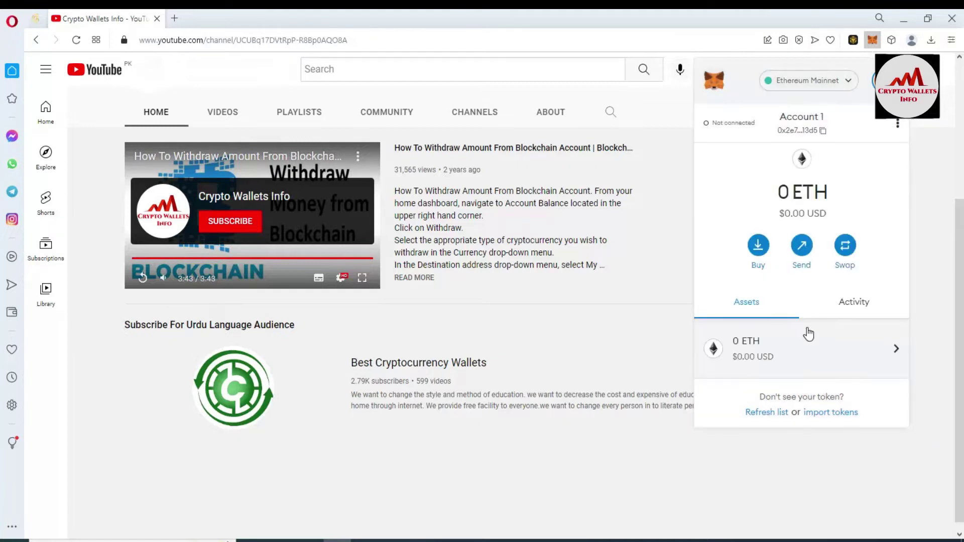
{"action": "left_click", "coordinate": [898, 123]}
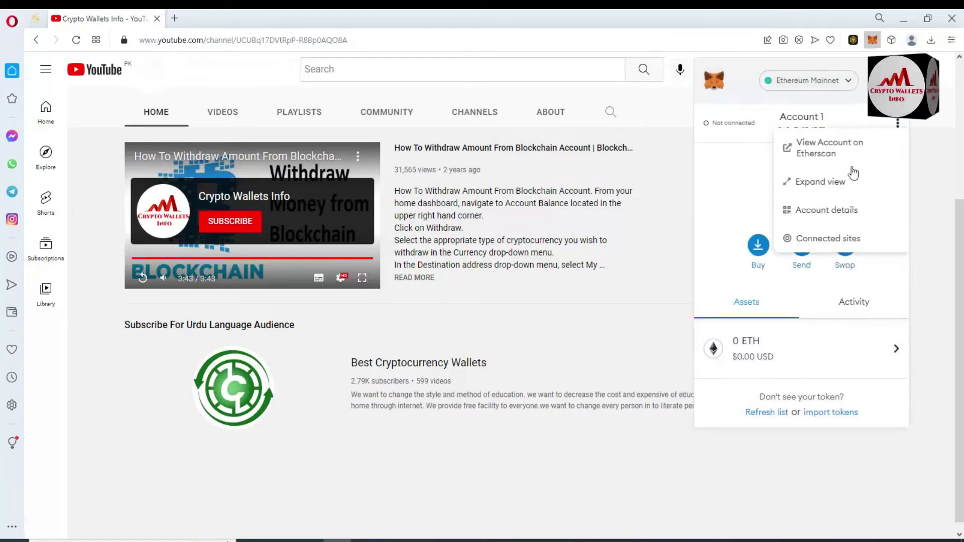
{"action": "left_click", "coordinate": [835, 186]}
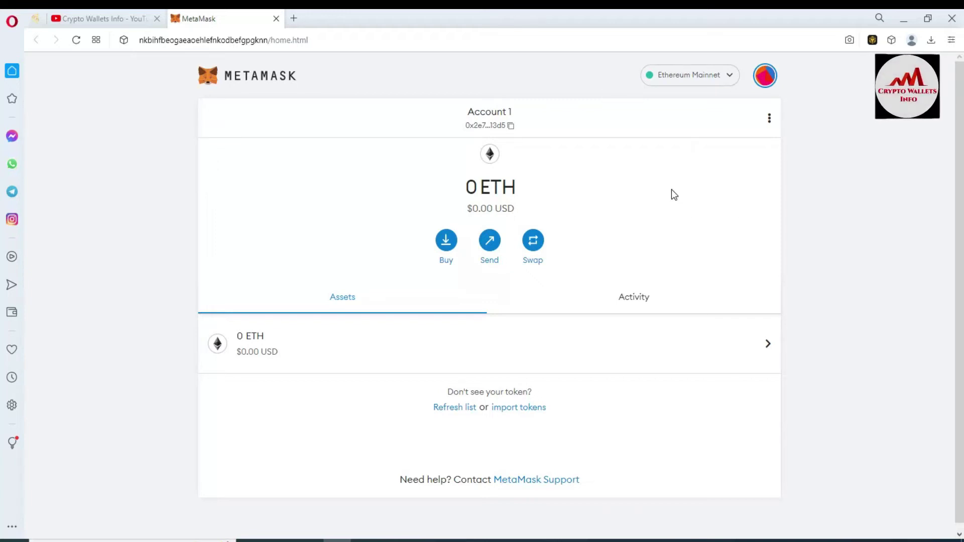
Step: Show Account 1's details and address, then start Export Private Key
{"action": "left_click", "coordinate": [771, 120]}
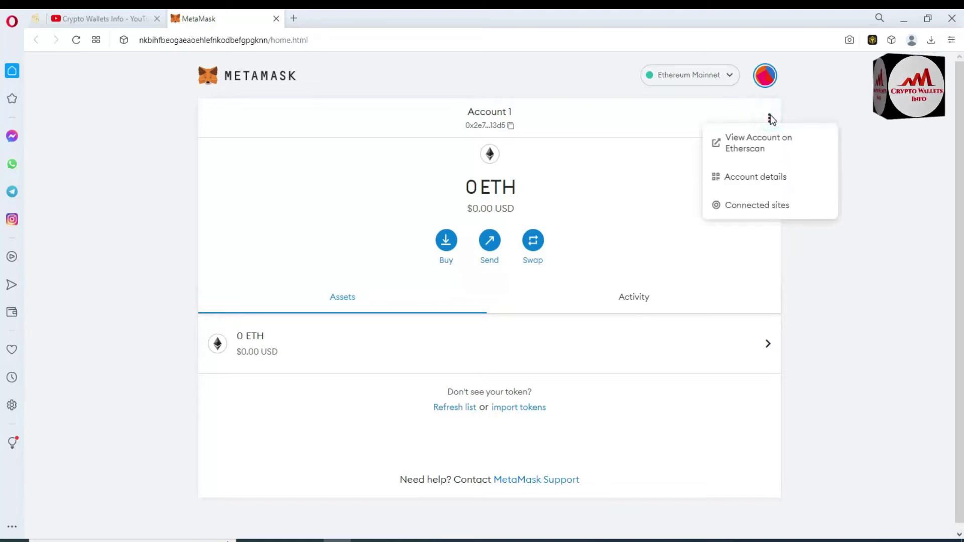
{"action": "left_click", "coordinate": [737, 180]}
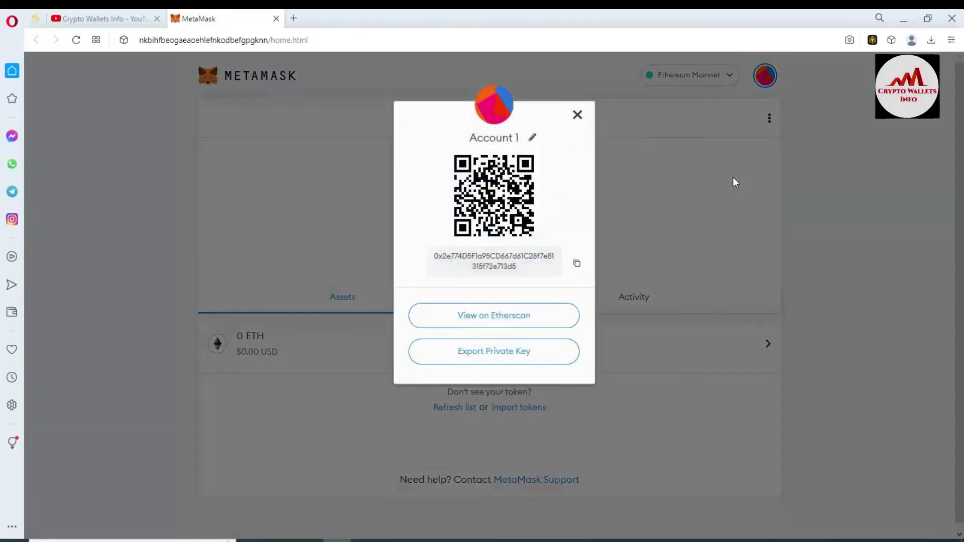
{"action": "left_click_drag", "start_coordinate": [518, 270], "coordinate": [423, 270]}
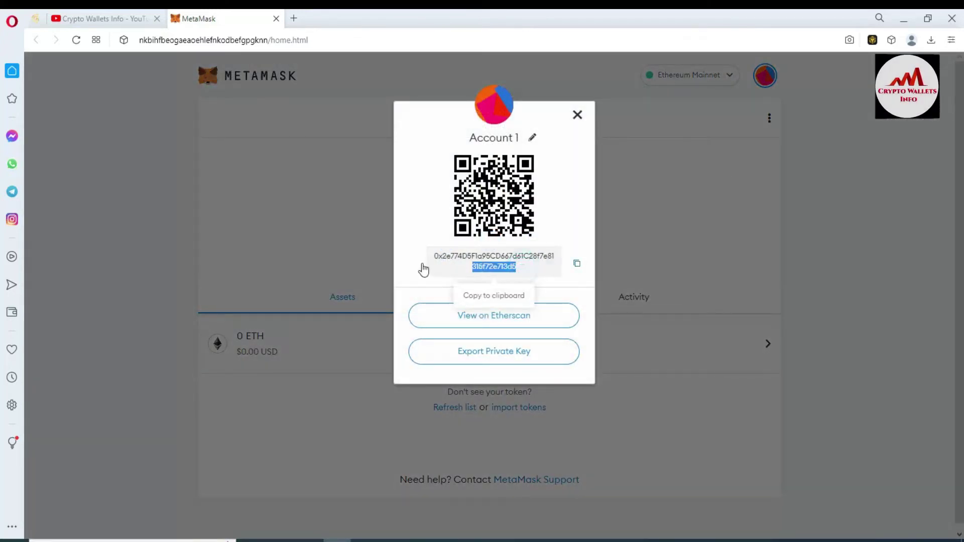
{"action": "left_click", "coordinate": [581, 343]}
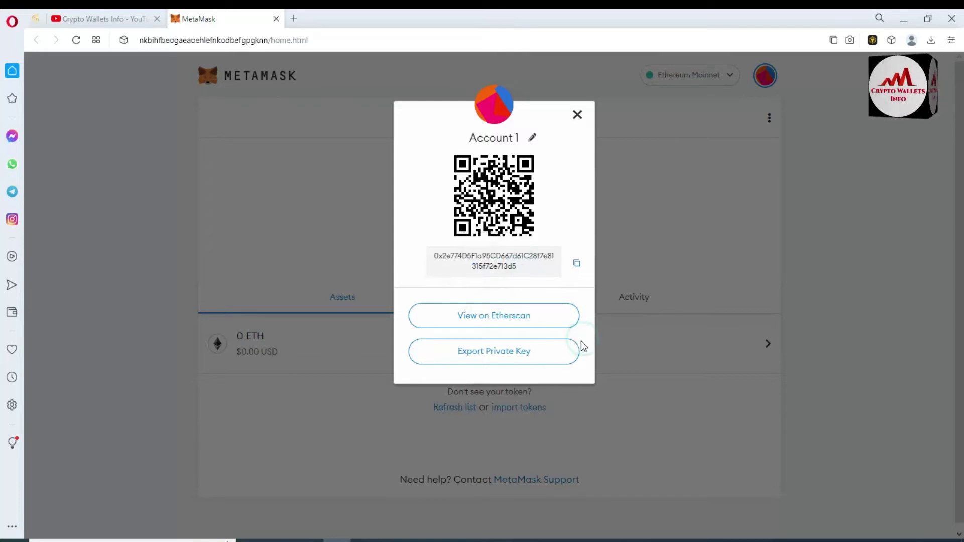
{"action": "left_click", "coordinate": [498, 354]}
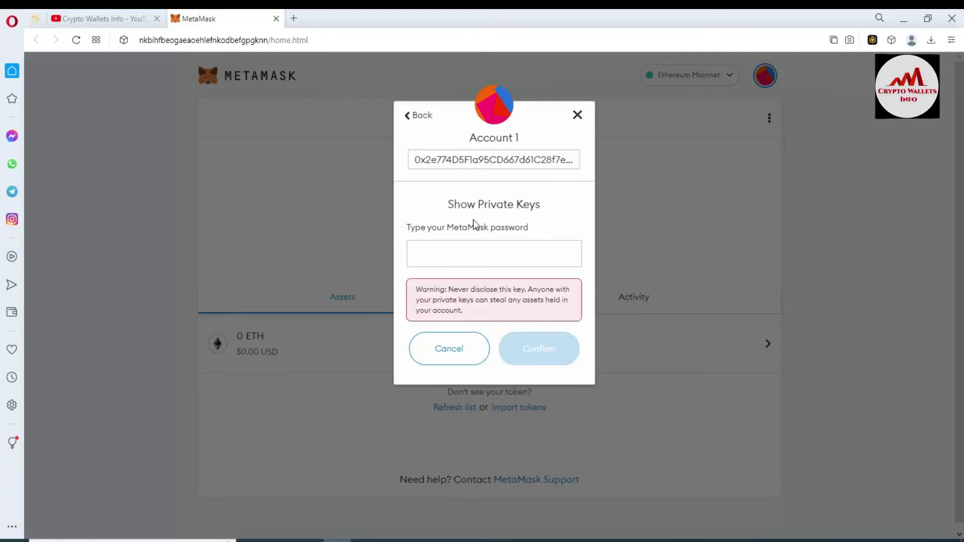
Step: Enter the wallet password, reveal and select Account 1's private key, then close the dialog
{"action": "left_click", "coordinate": [457, 256]}
{"action": "type", "text": "•"}
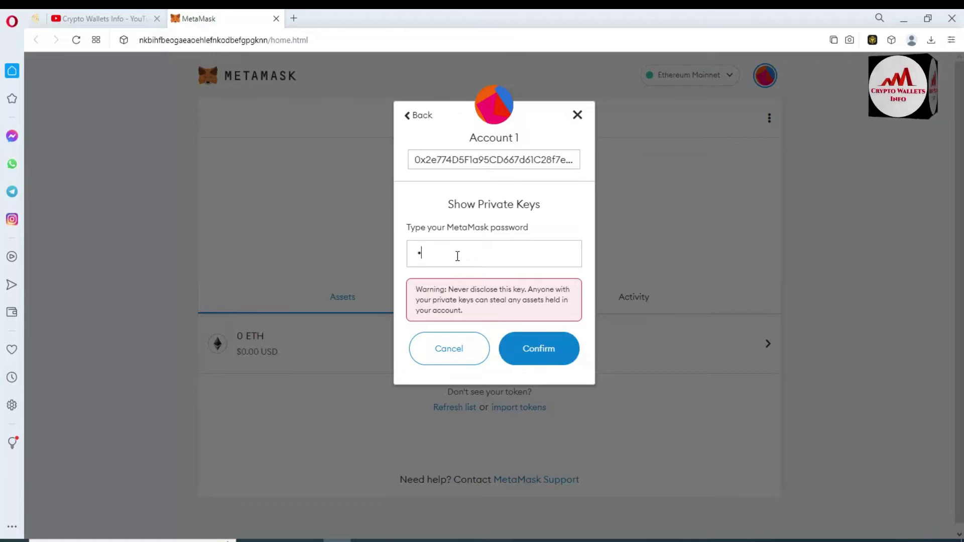
{"action": "type", "text": "••••"}
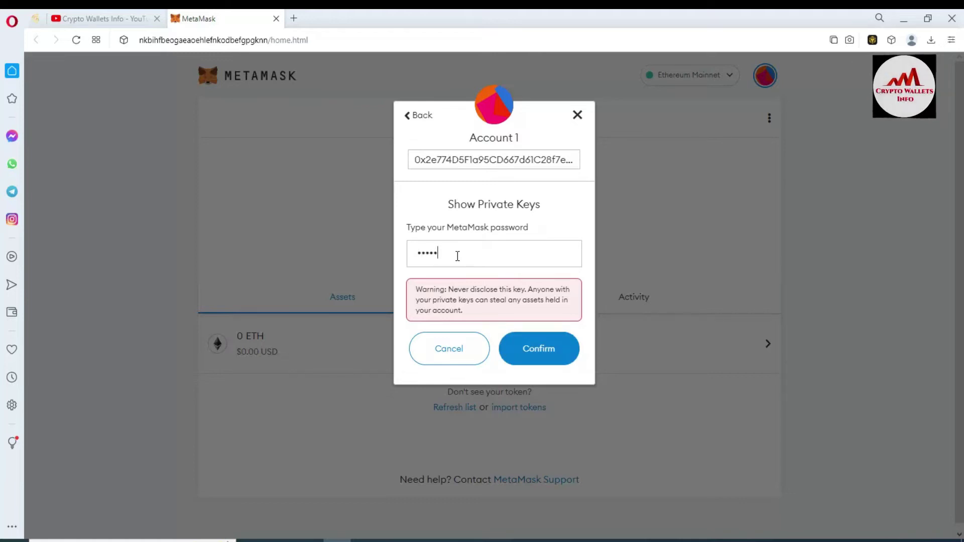
{"action": "type", "text": "•"}
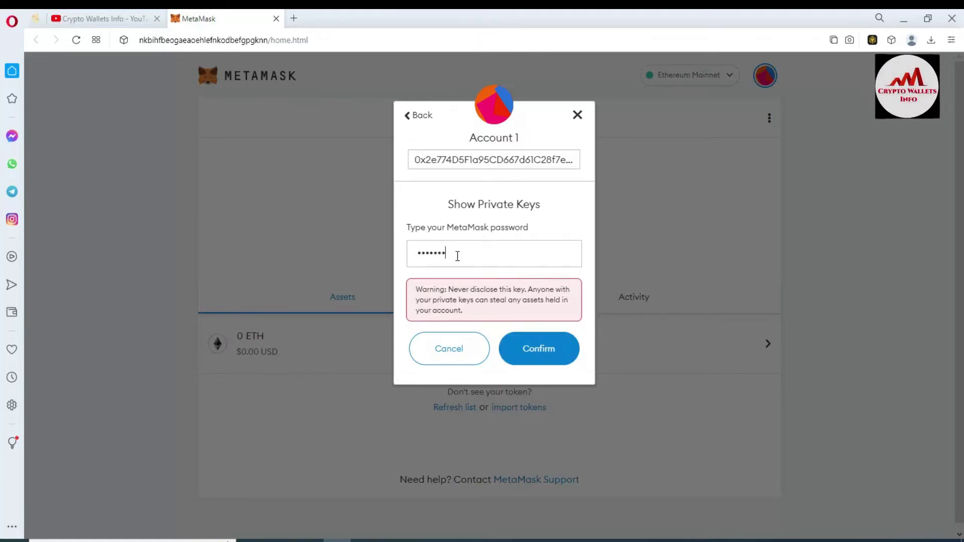
{"action": "type", "text": "••••••"}
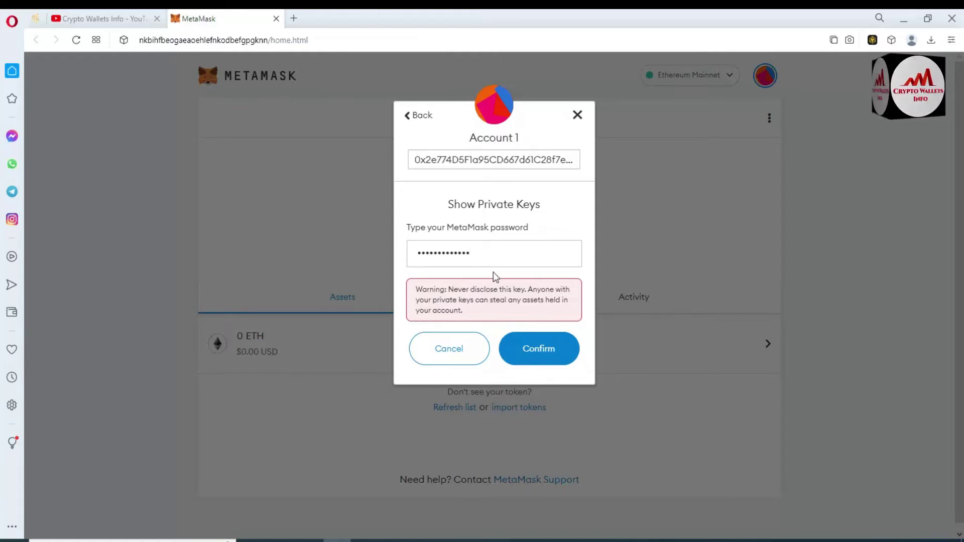
{"action": "left_click", "coordinate": [543, 352]}
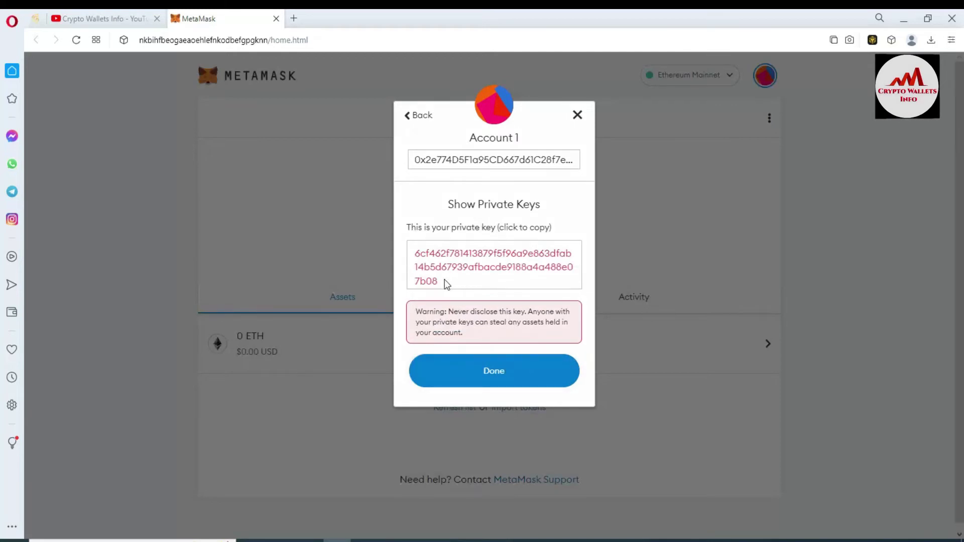
{"action": "left_click_drag", "start_coordinate": [447, 284], "coordinate": [408, 258]}
{"action": "key", "text": "ctrl+c"}
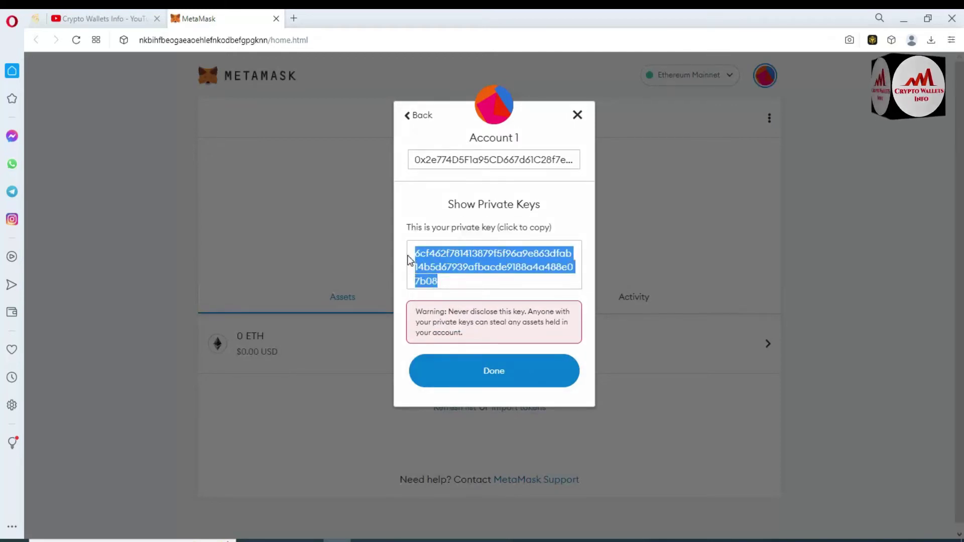
{"action": "left_click", "coordinate": [508, 379]}
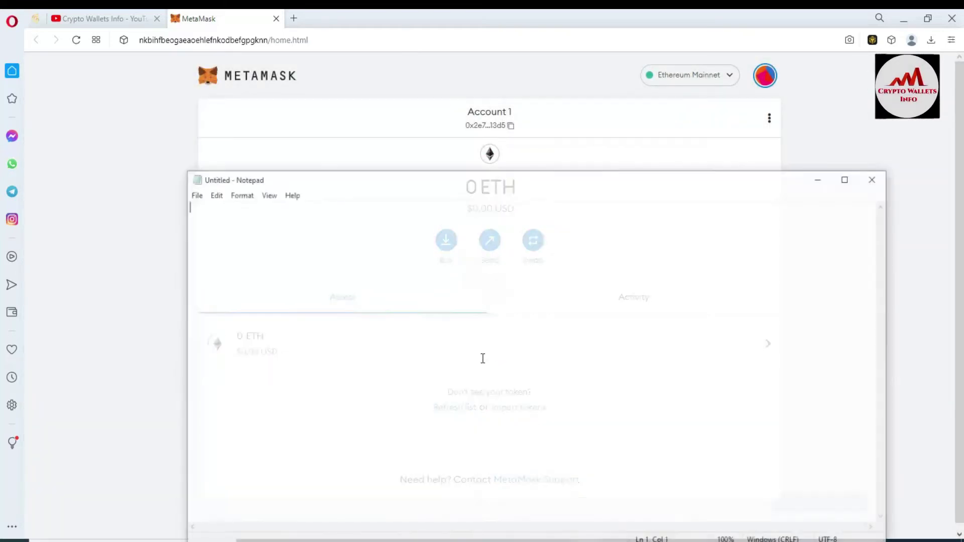
Step: Type the heading 'Metamask ETH private key' in Notepad and start a new line
{"action": "type", "text": "Meta"}
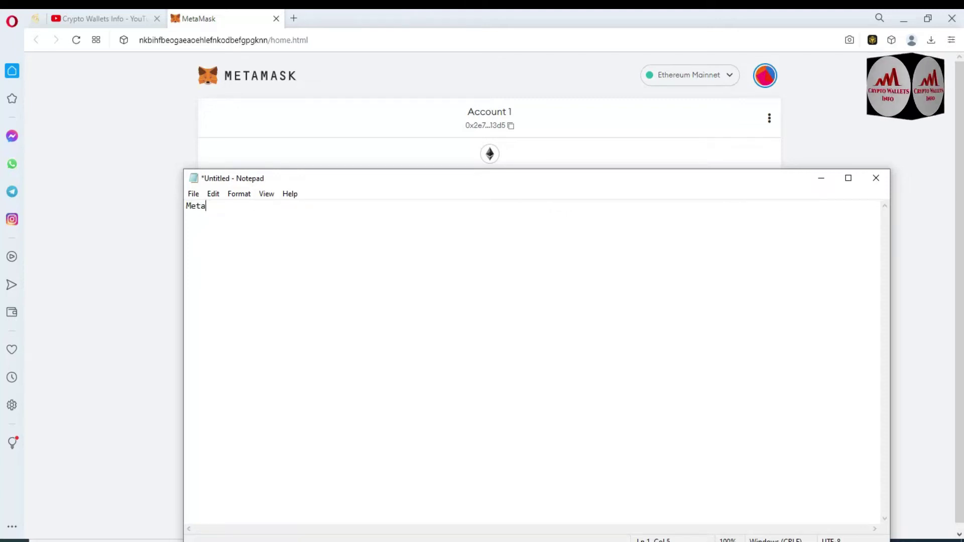
{"action": "type", "text": "mask E"}
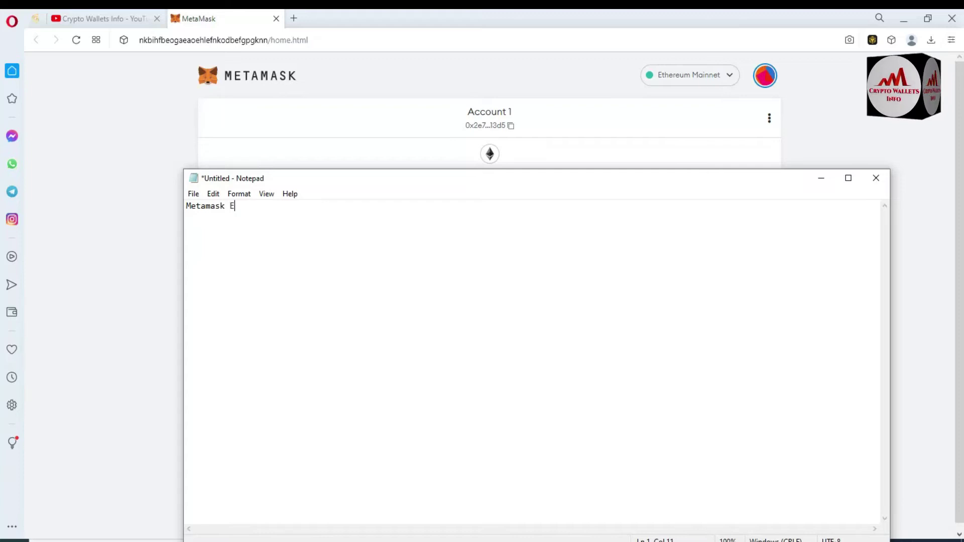
{"action": "type", "text": "TH pei"}
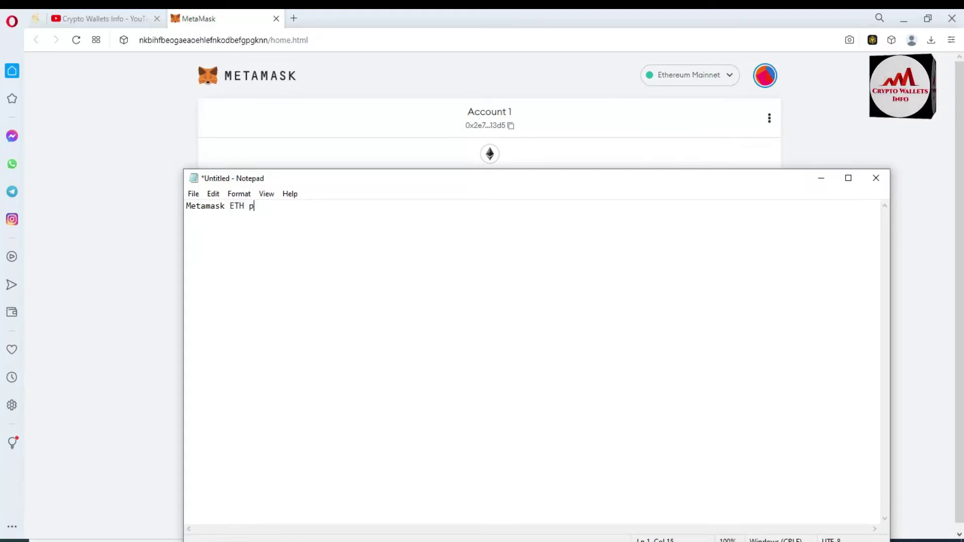
{"action": "key", "text": "BackSpace"}
{"action": "key", "text": "BackSpace"}
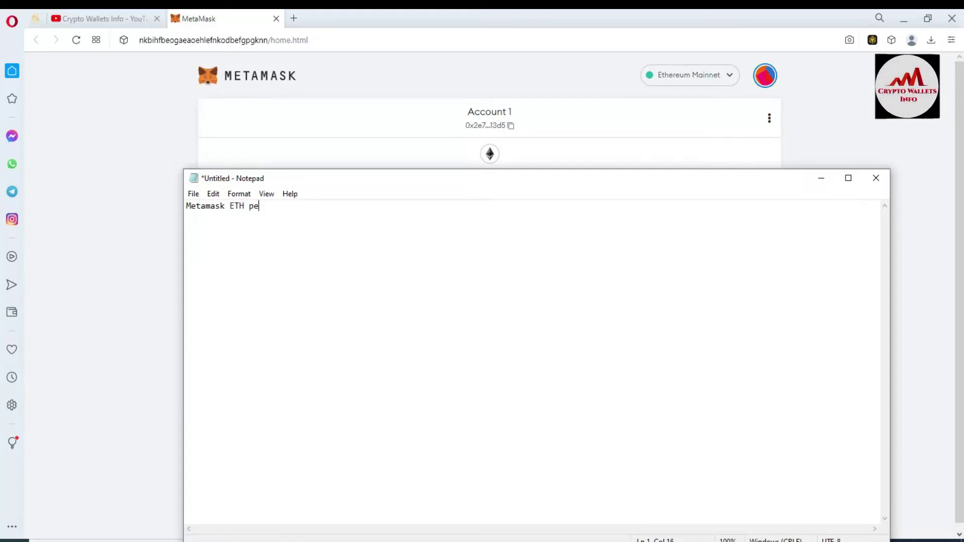
{"action": "type", "text": "rivate ey"}
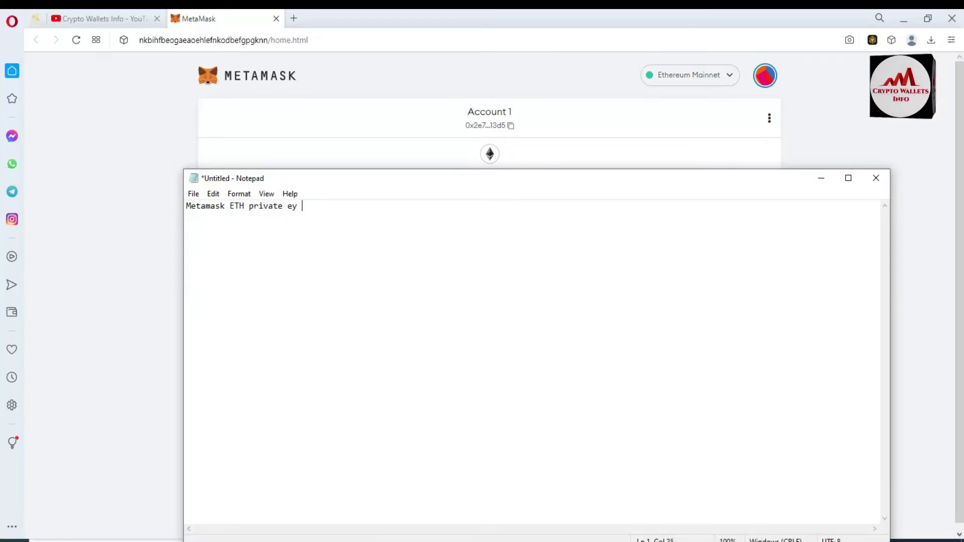
{"action": "key", "text": "BackSpace"}
{"action": "type", "text": "key"}
{"action": "key", "text": "Return"}
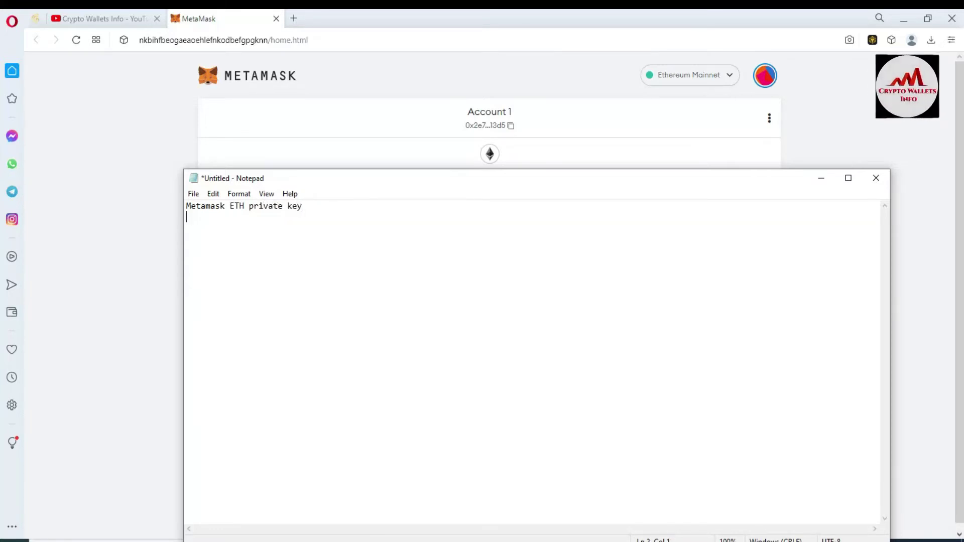
Step: Paste the private key under the heading and move the Notepad window aside and back
{"action": "key", "text": "ctrl+v"}
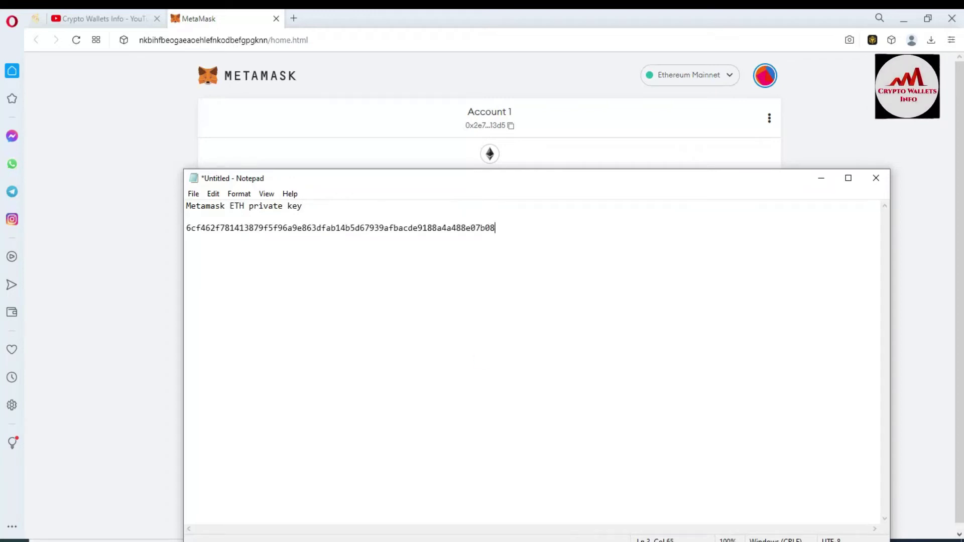
{"action": "left_click", "coordinate": [506, 194]}
{"action": "left_click_drag", "start_coordinate": [457, 185], "coordinate": [578, 357]}
{"action": "left_click_drag", "start_coordinate": [529, 212], "coordinate": [430, 224]}
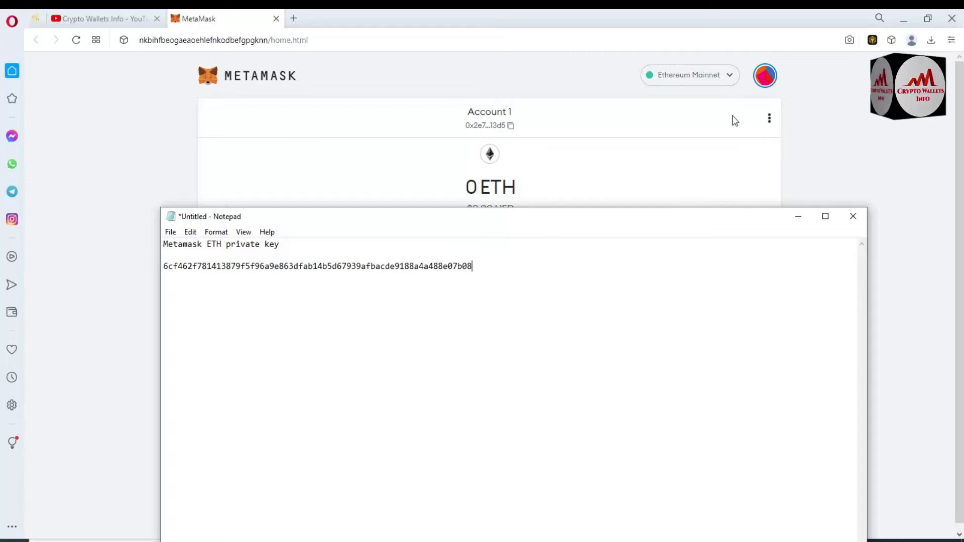
Step: Open the Binance Wallet extension and switch its network to Ethereum Network
{"action": "left_click", "coordinate": [873, 41]}
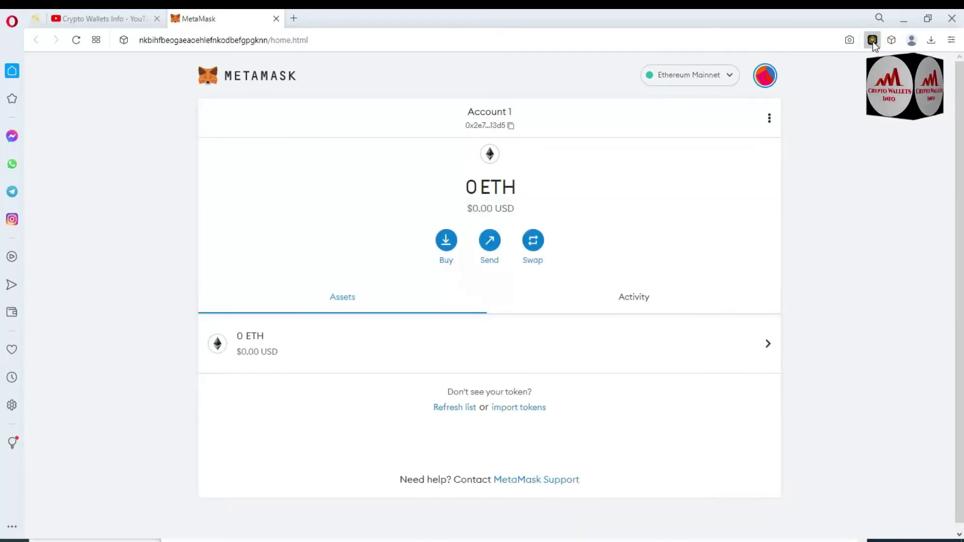
{"action": "left_click", "coordinate": [872, 41]}
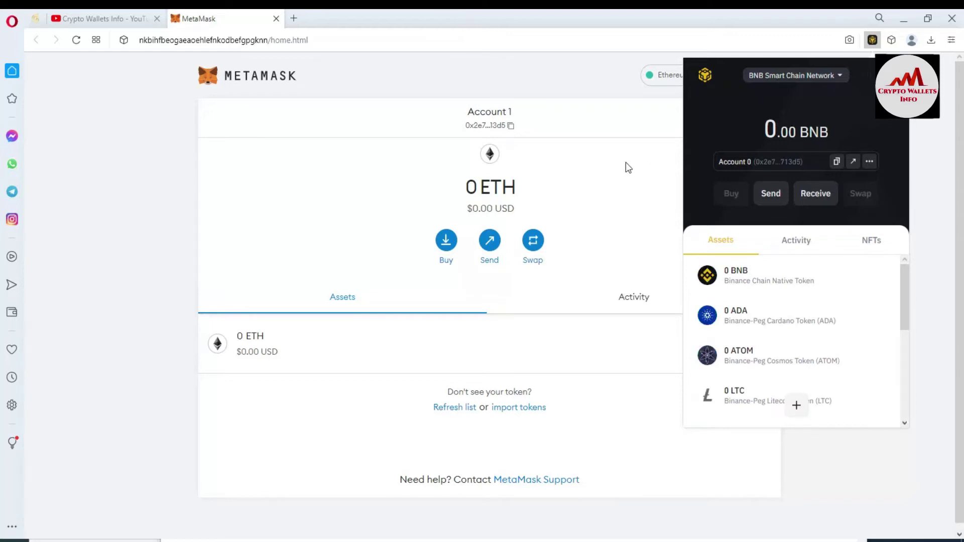
{"action": "left_click", "coordinate": [841, 76]}
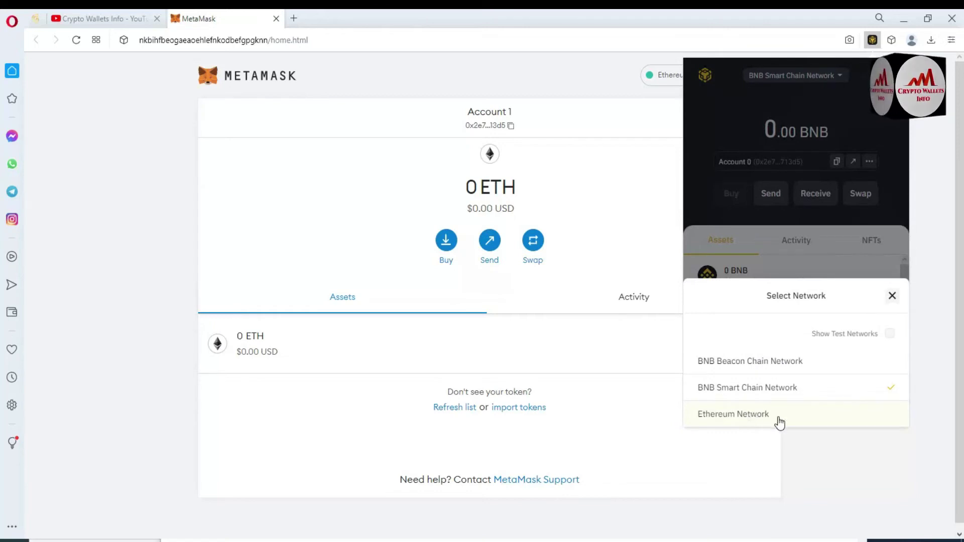
{"action": "left_click", "coordinate": [752, 416]}
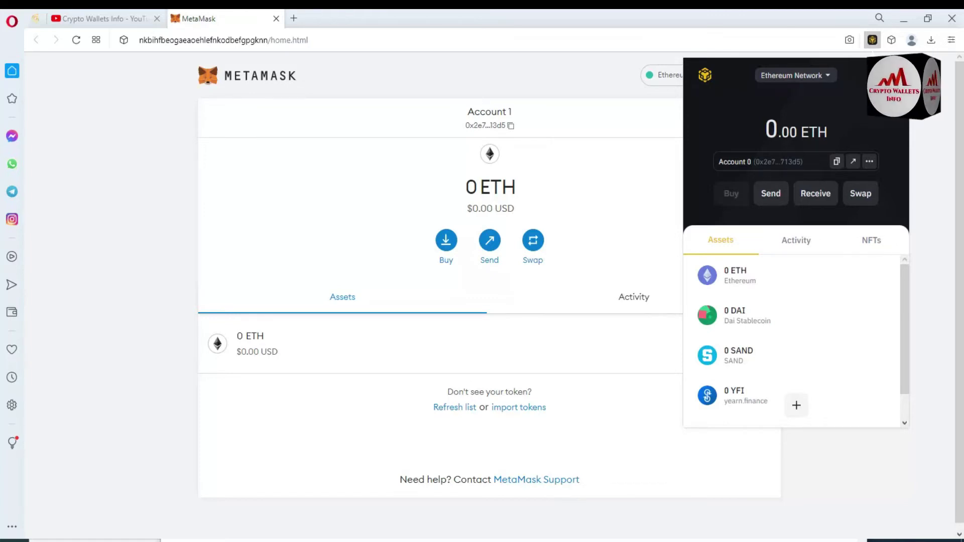
Step: Open the Account menu and choose Import Account with the Private Key type
{"action": "left_click", "coordinate": [705, 75]}
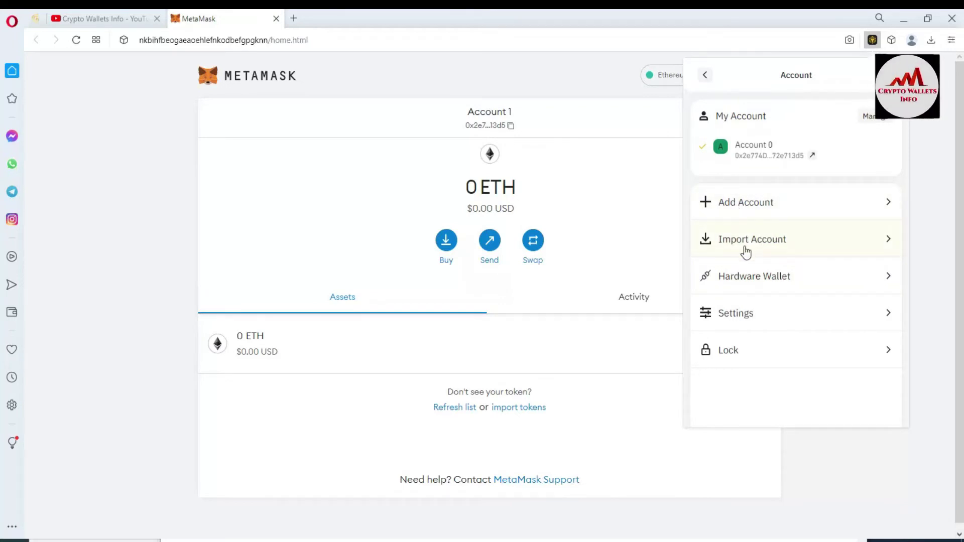
{"action": "left_click", "coordinate": [777, 252]}
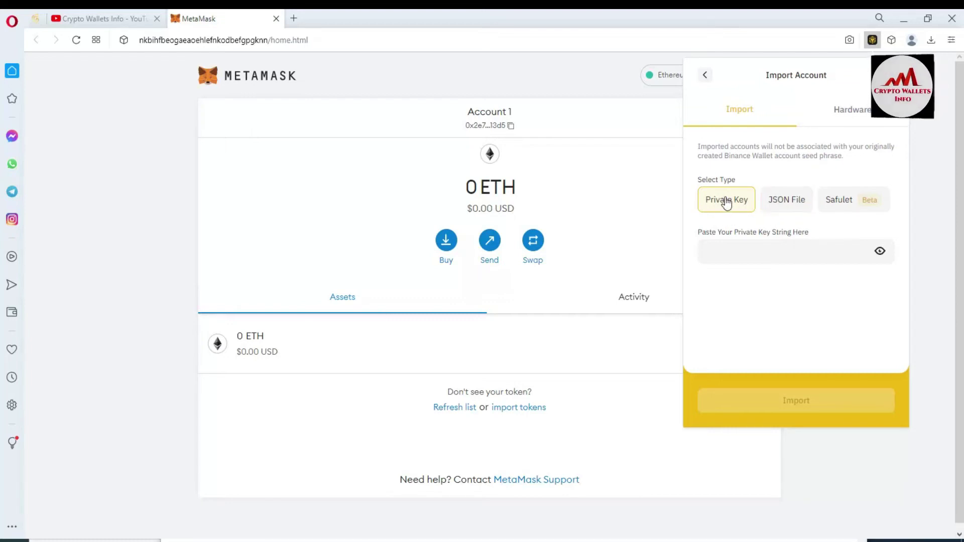
Step: Paste the private key into the key field, check it with the eye toggle, and import
{"action": "left_click", "coordinate": [734, 250]}
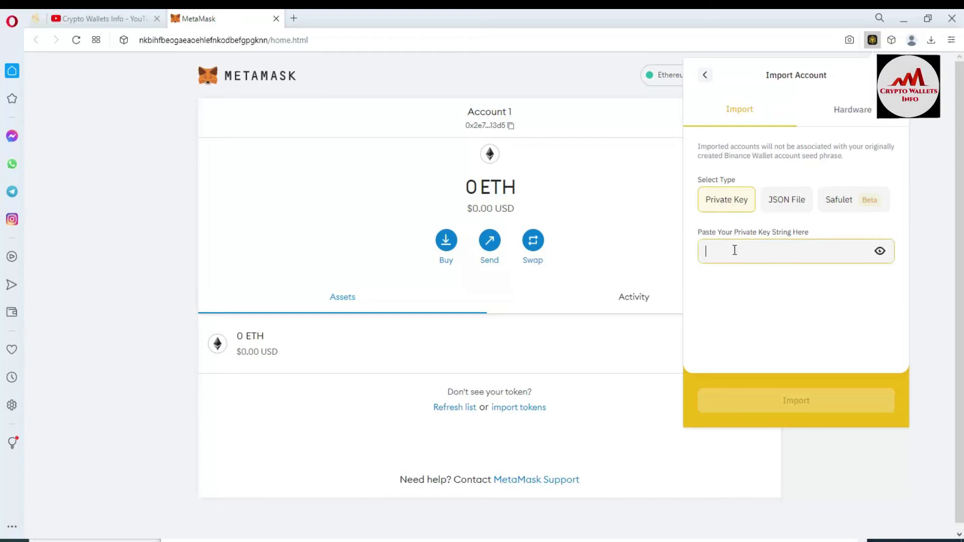
{"action": "key", "text": "ctrl+v"}
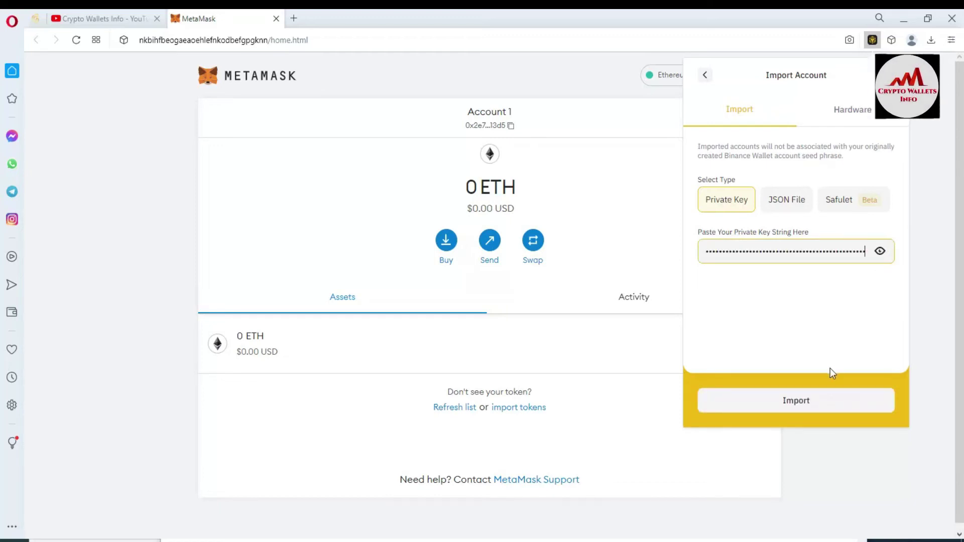
{"action": "left_click", "coordinate": [880, 252]}
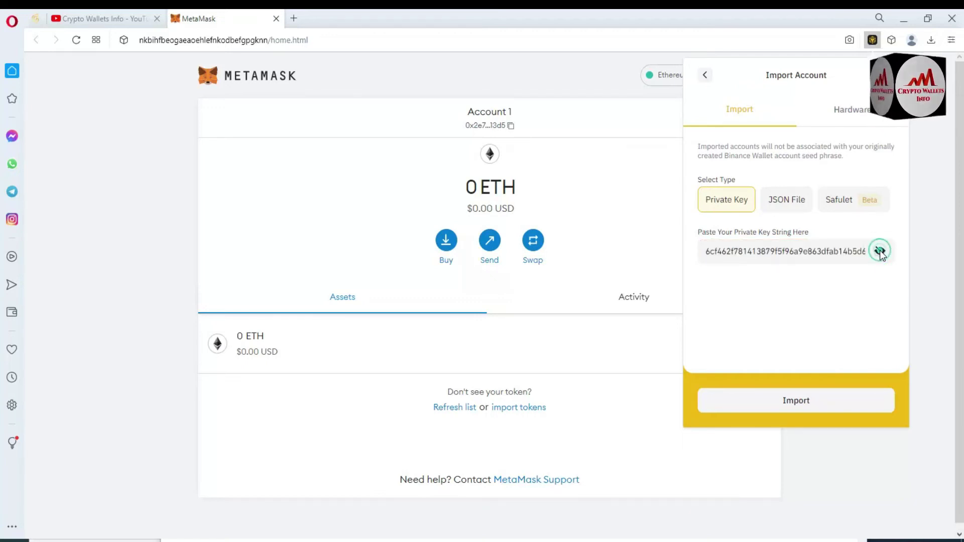
{"action": "left_click", "coordinate": [880, 251]}
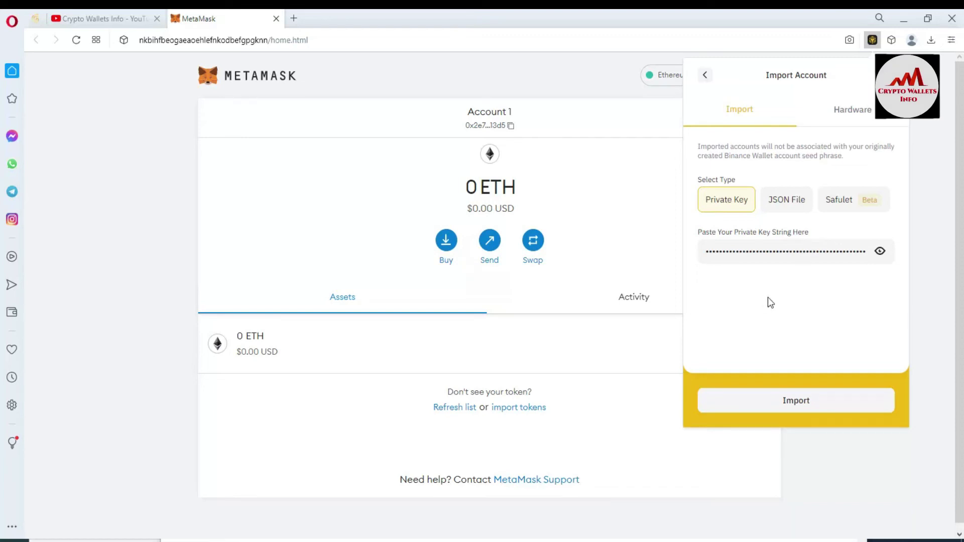
{"action": "left_click", "coordinate": [797, 405]}
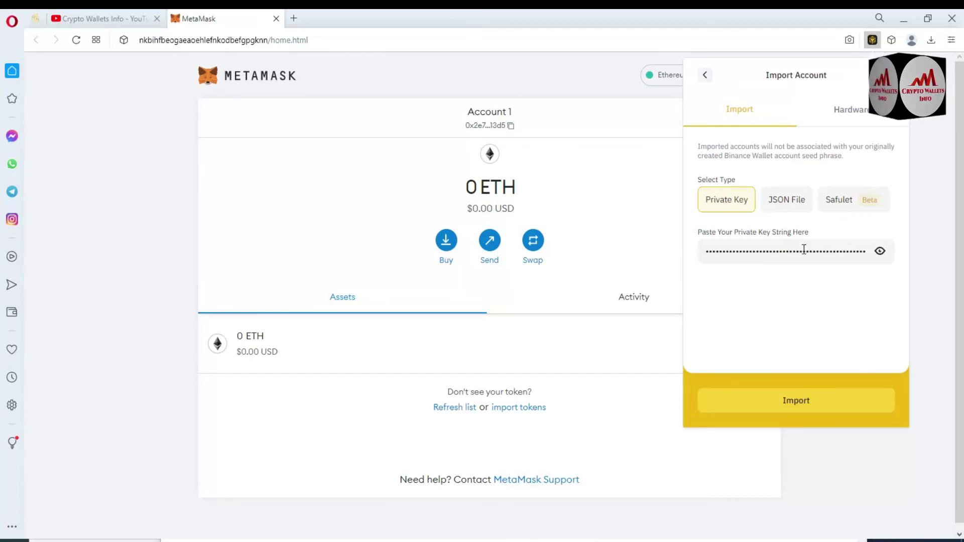
Step: Return to the Ethereum wallet view and compare its address with MetaMask Account 1's copied address
{"action": "left_click", "coordinate": [704, 76]}
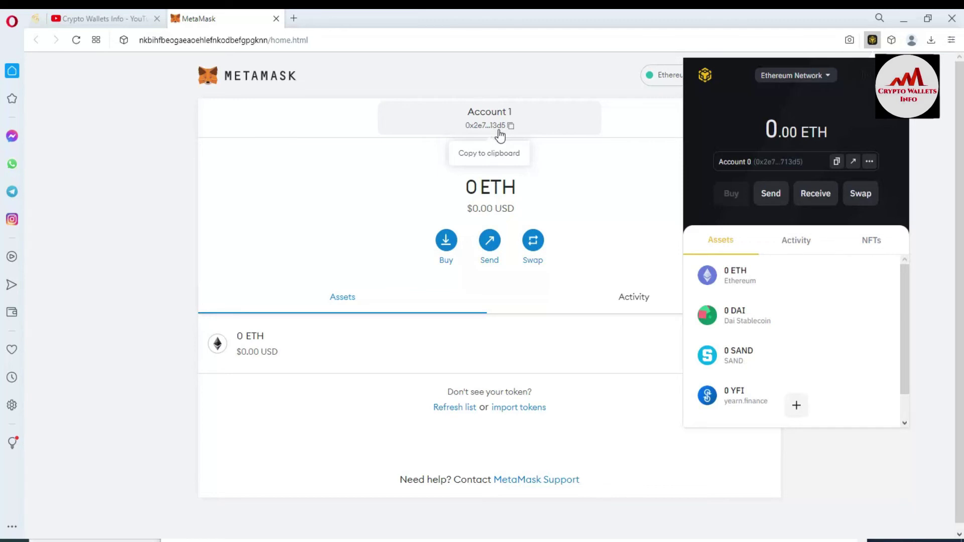
{"action": "left_click", "coordinate": [468, 135]}
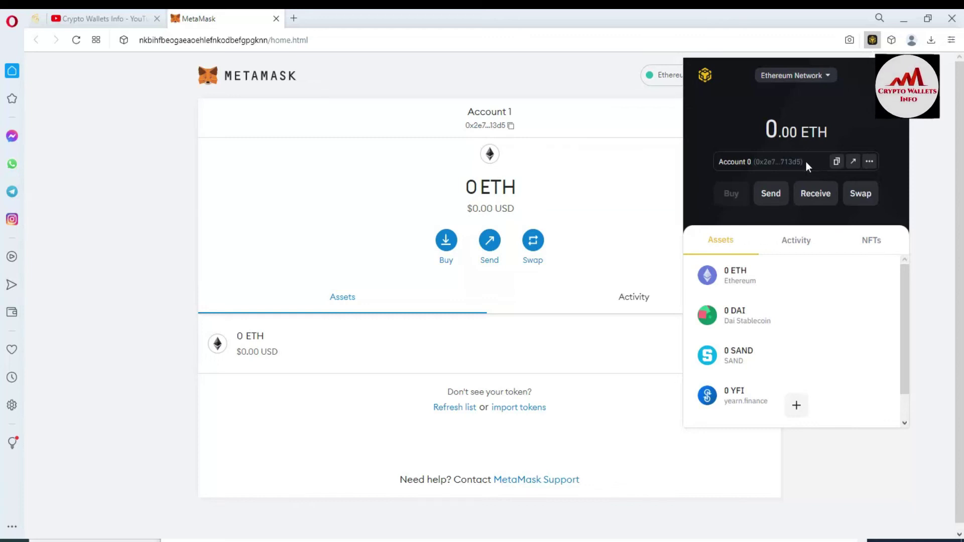
{"action": "left_click_drag", "start_coordinate": [805, 161], "coordinate": [749, 171]}
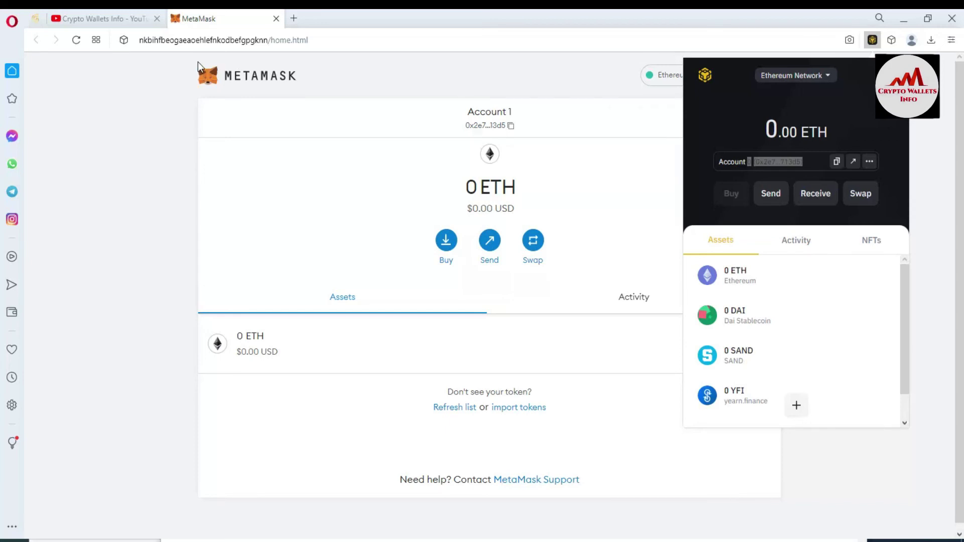
Step: Switch to the Crypto Wallets Info YouTube tab, highlight the channel name, and scroll through the page
{"action": "left_click", "coordinate": [103, 22]}
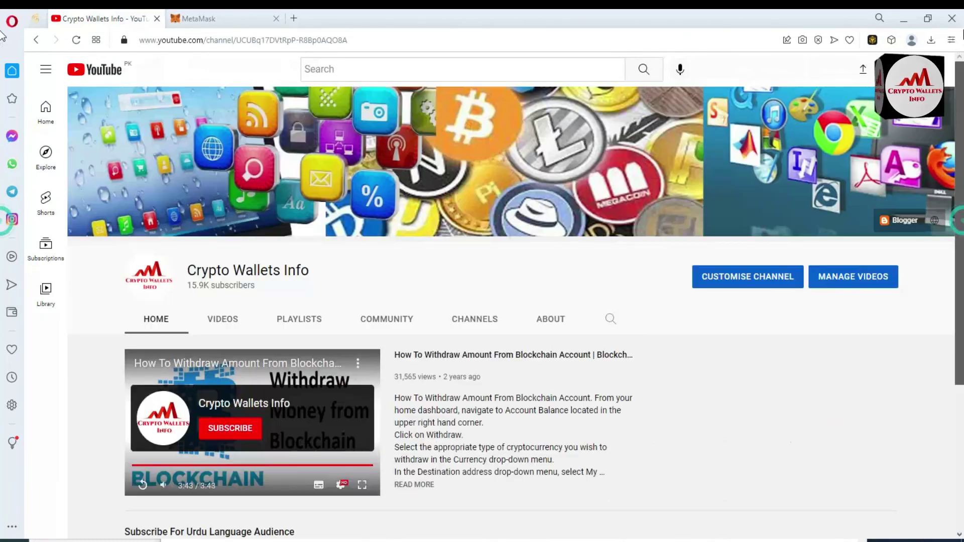
{"action": "scroll", "coordinate": [441, 163], "scroll_direction": "up", "scroll_amount": 4}
{"action": "mouse_move", "coordinate": [310, 274]}
{"action": "left_mouse_down"}
{"action": "mouse_move", "coordinate": [199, 272]}
{"action": "mouse_move", "coordinate": [313, 261]}
{"action": "left_mouse_up"}
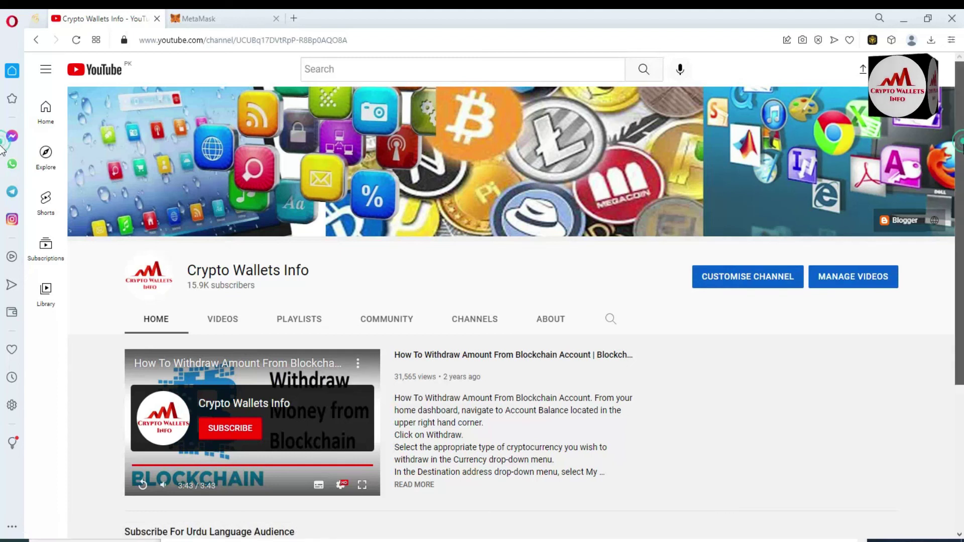
{"action": "scroll", "coordinate": [3, 270], "scroll_direction": "down", "scroll_amount": 3}
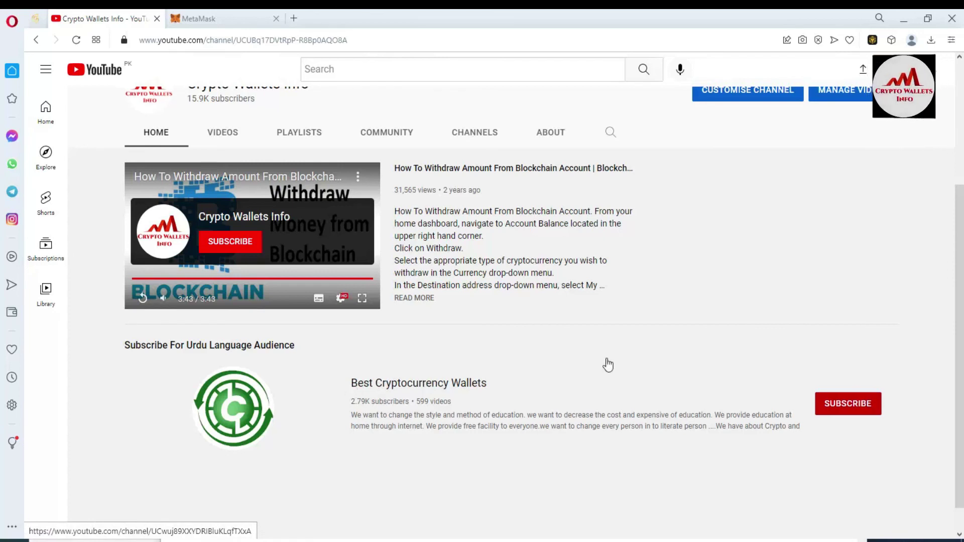
{"action": "scroll", "coordinate": [742, 338], "scroll_direction": "up", "scroll_amount": 3}
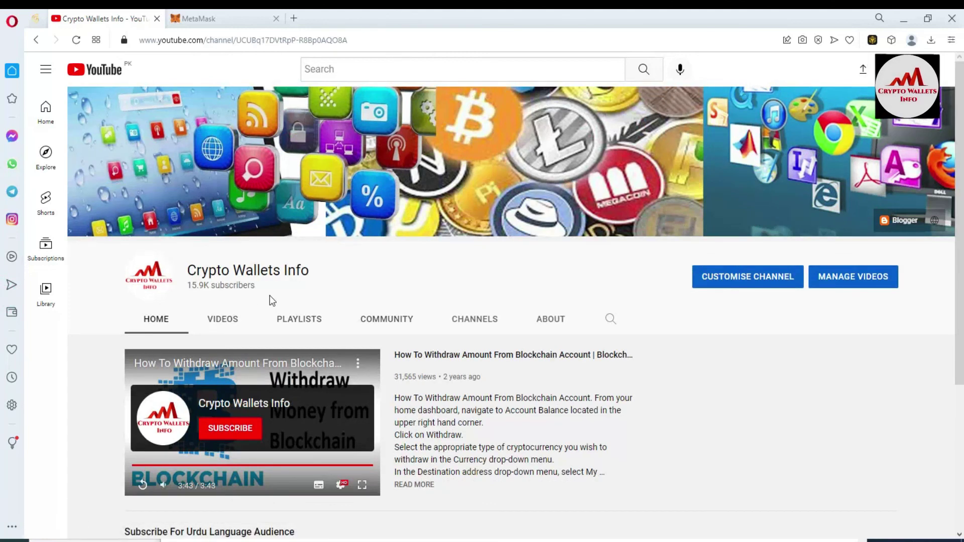
Step: Open the Crypto Wallets Info Videos tab and browse its Binance Smart Chain and Terra LUNA uploads
{"action": "left_click", "coordinate": [223, 322]}
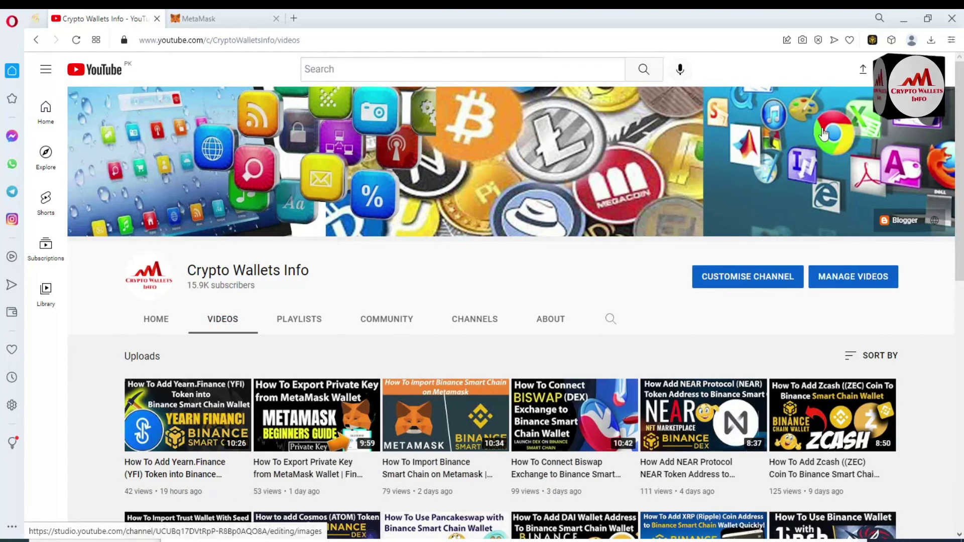
{"action": "scroll", "coordinate": [2, 115], "scroll_direction": "down", "scroll_amount": 2}
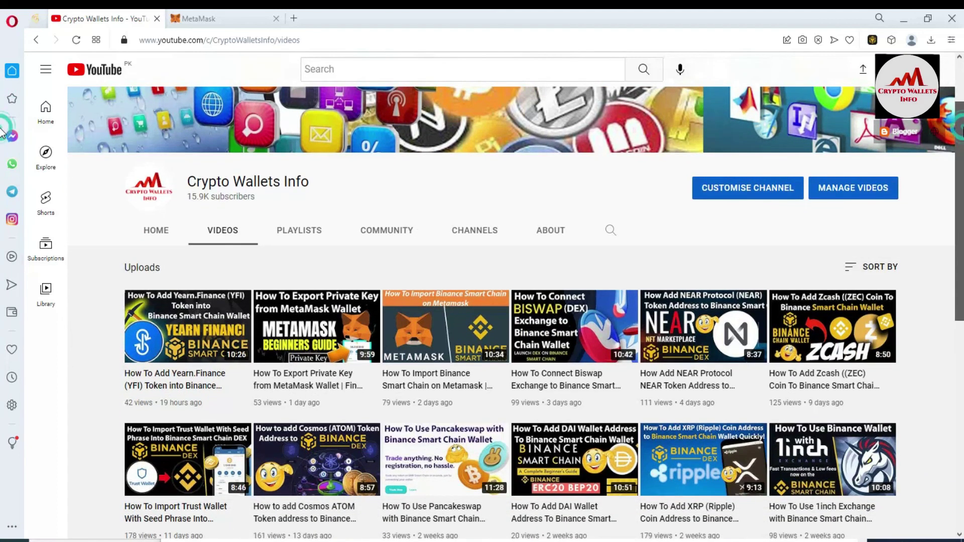
{"action": "scroll", "coordinate": [2, 208], "scroll_direction": "down", "scroll_amount": 3}
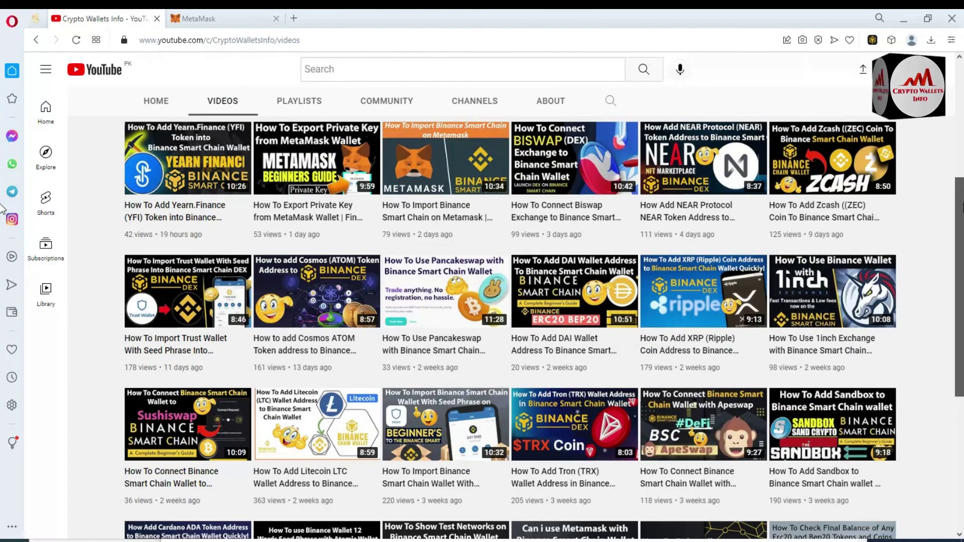
{"action": "scroll", "coordinate": [2, 235], "scroll_direction": "down", "scroll_amount": 1}
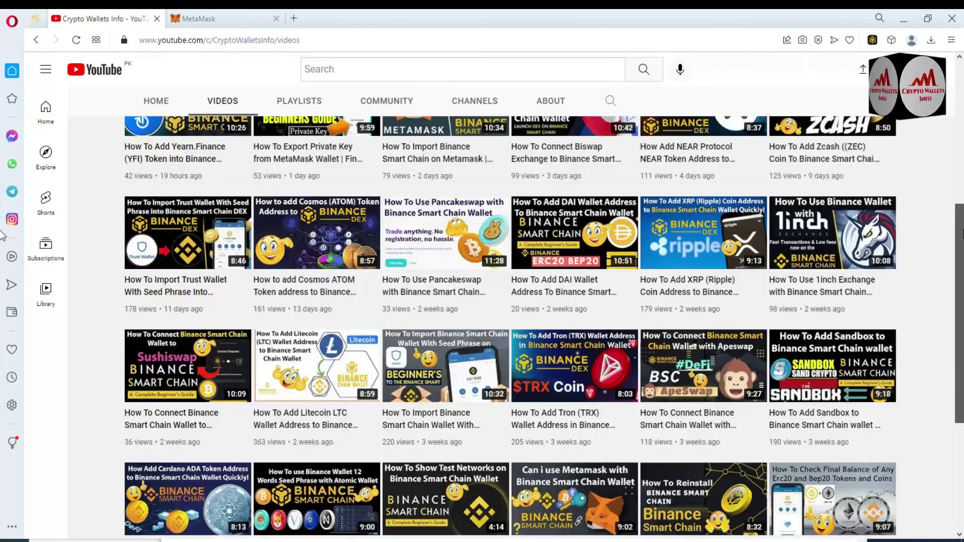
{"action": "scroll", "coordinate": [2, 235], "scroll_direction": "down", "scroll_amount": 1}
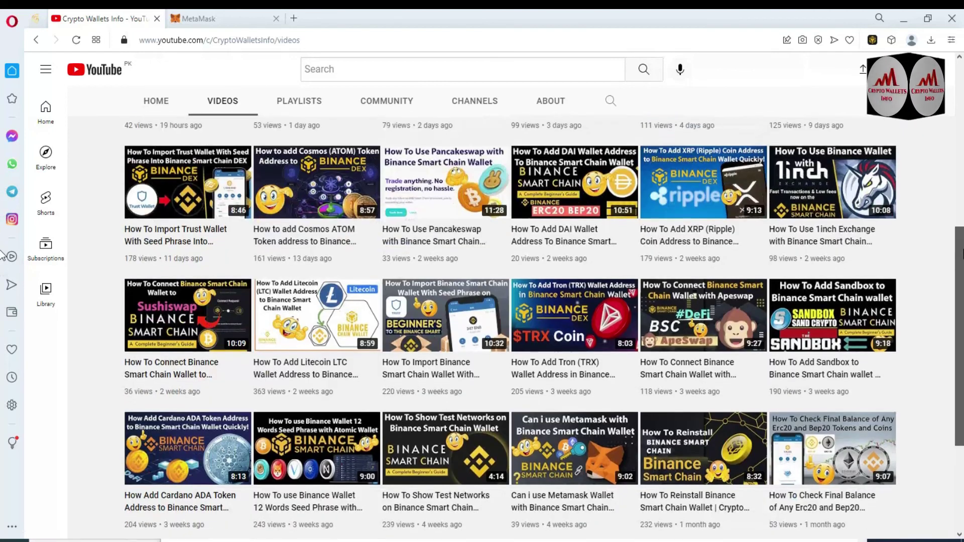
{"action": "scroll", "coordinate": [2, 216], "scroll_direction": "up", "scroll_amount": 2}
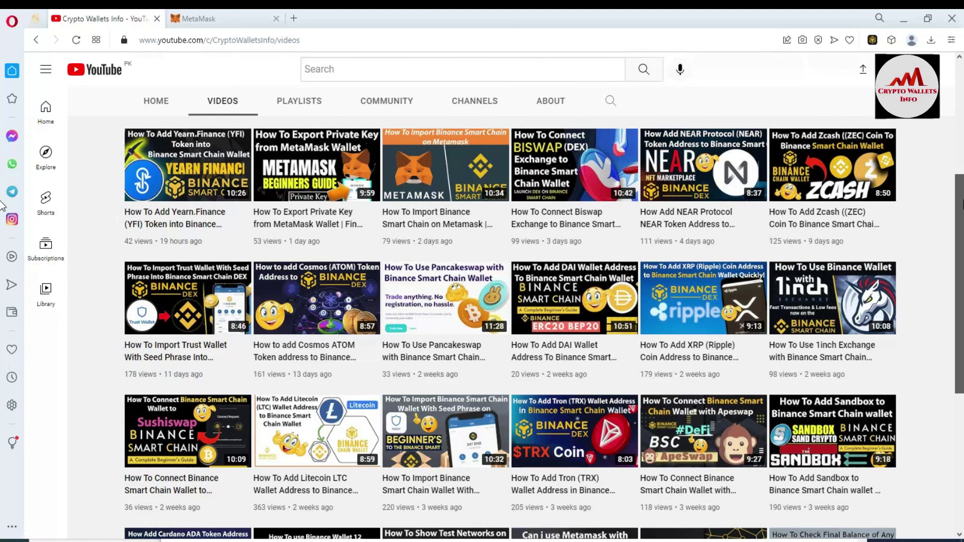
{"action": "scroll", "coordinate": [2, 206], "scroll_direction": "down", "scroll_amount": 3}
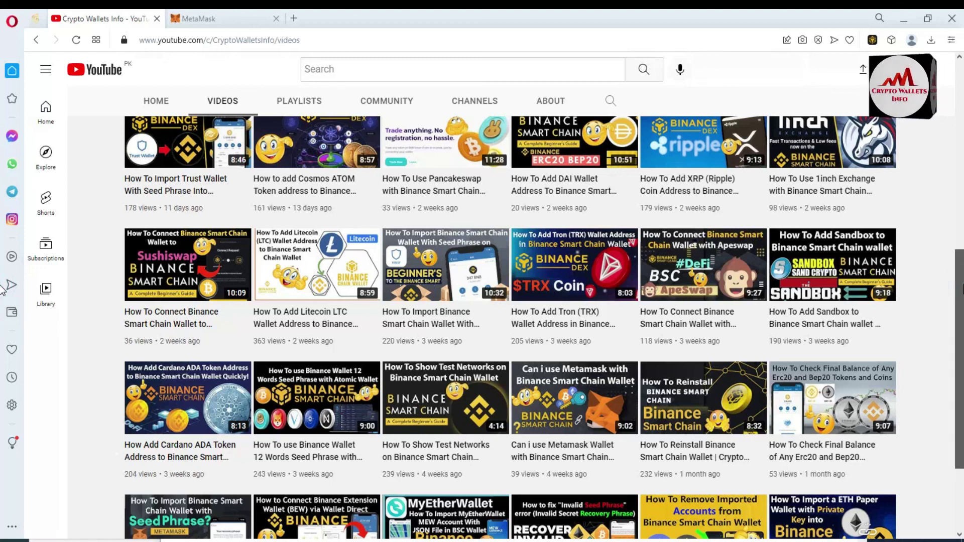
{"action": "scroll", "coordinate": [3, 290], "scroll_direction": "down", "scroll_amount": 3}
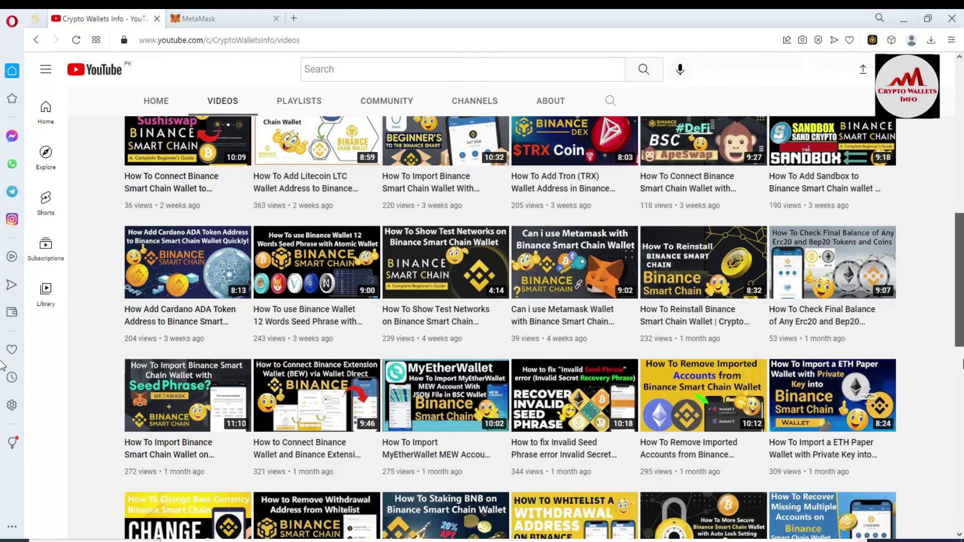
{"action": "scroll", "coordinate": [2, 304], "scroll_direction": "down", "scroll_amount": 5}
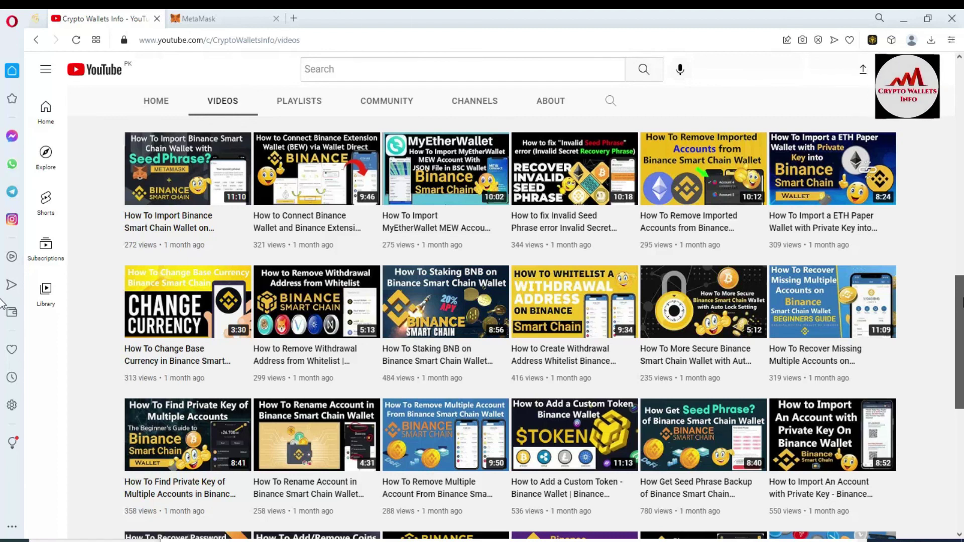
{"action": "scroll", "coordinate": [4, 352], "scroll_direction": "down", "scroll_amount": 3}
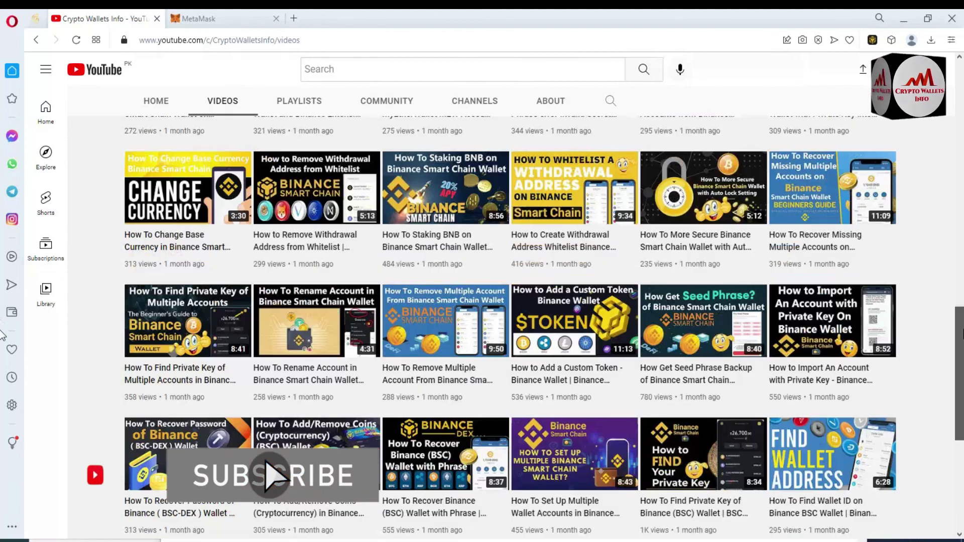
{"action": "scroll", "coordinate": [3, 376], "scroll_direction": "down", "scroll_amount": 3}
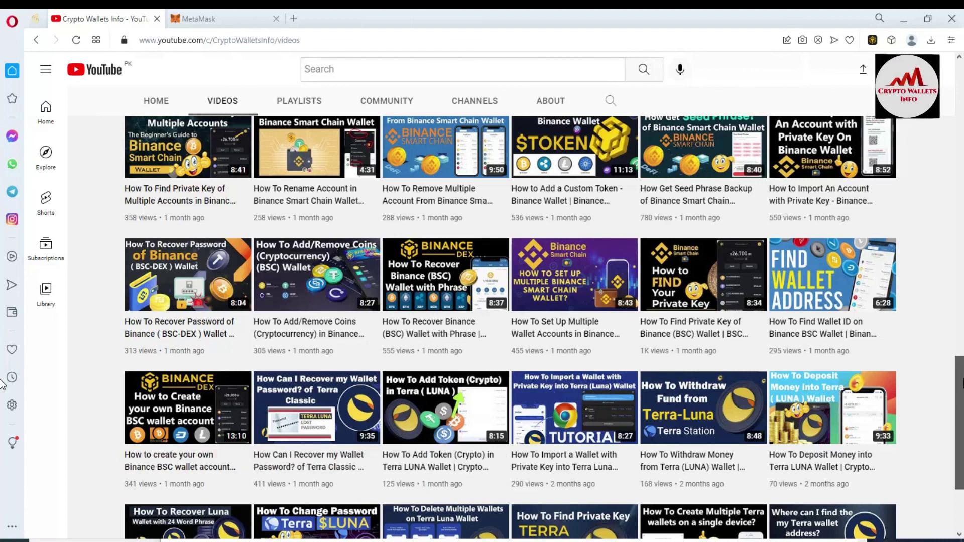
{"action": "scroll", "coordinate": [3, 385], "scroll_direction": "down", "scroll_amount": 2}
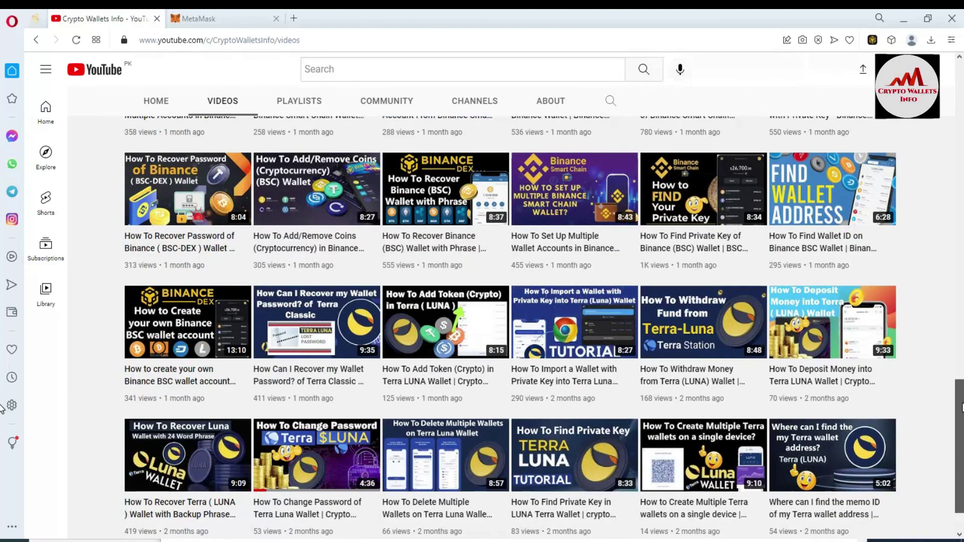